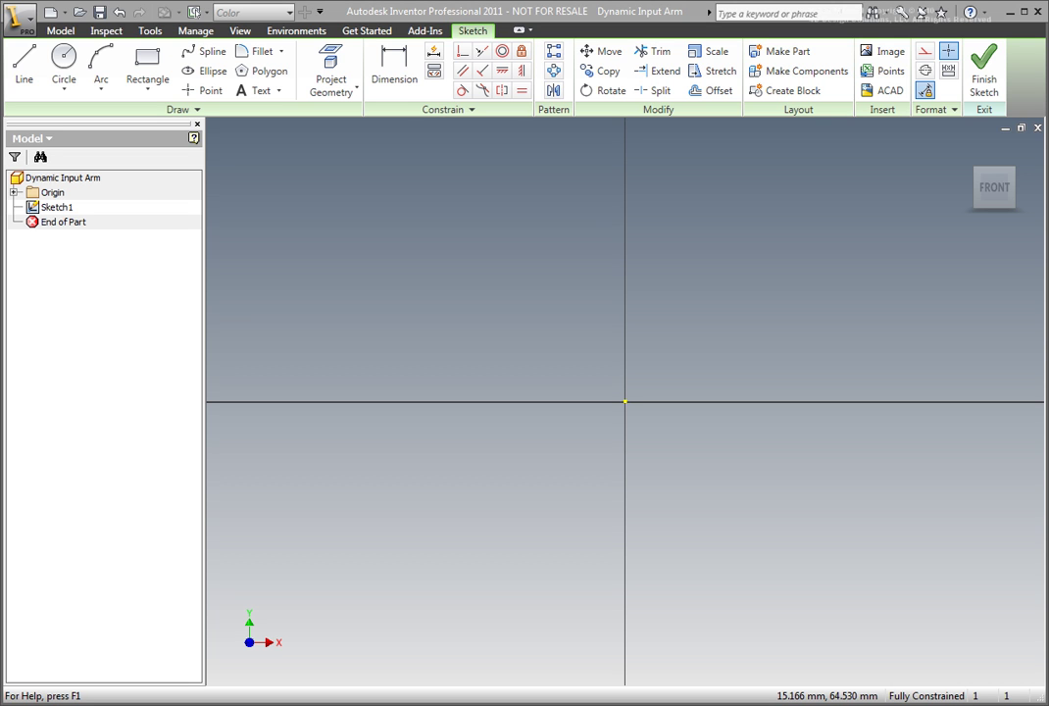
# Step: Activate the Circle tool in Sketch1's Draw panel
pyautogui.click(67, 64)
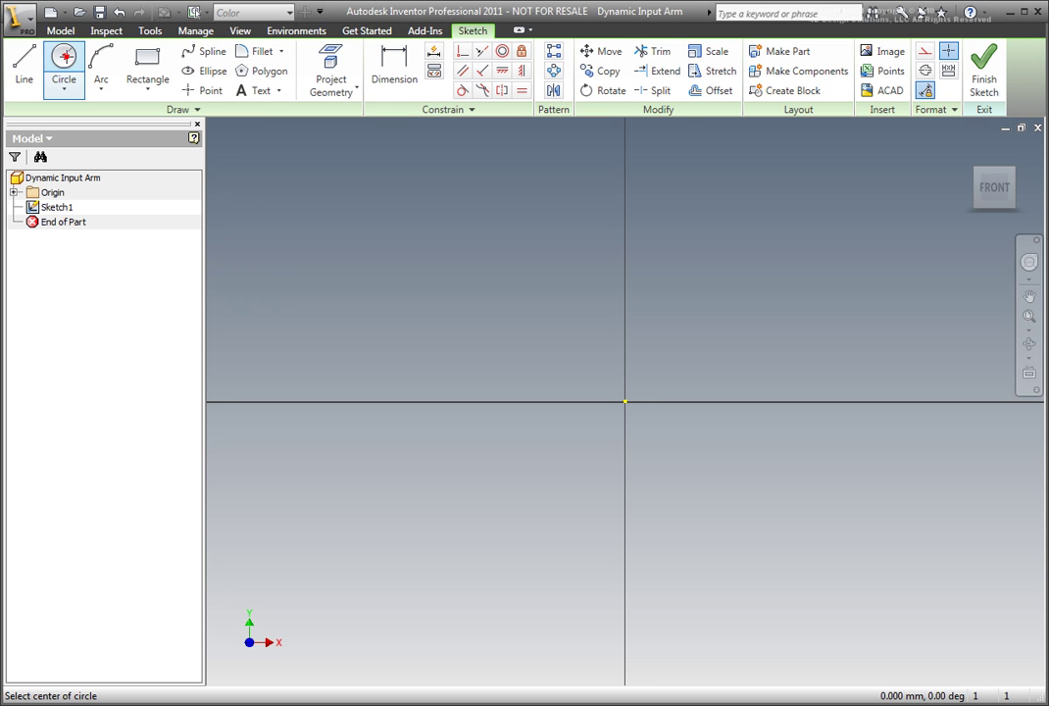
# Step: Draw a circle centred on the sketch origin with a 65 mm dimension, then end the circle command
pyautogui.click(624, 401)
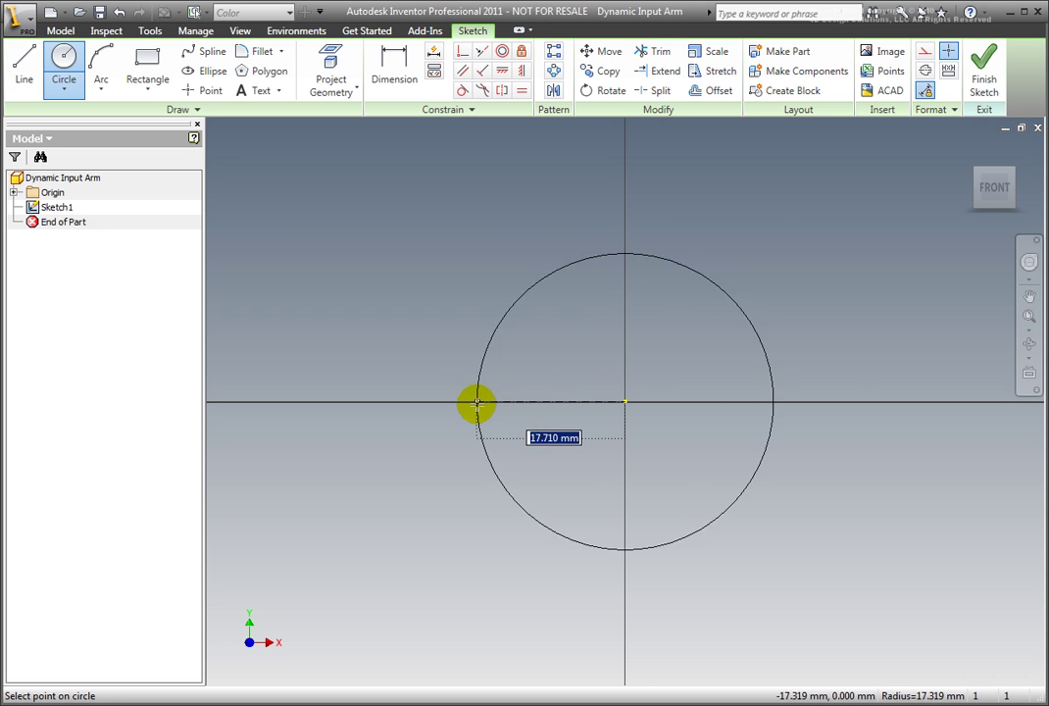
pyautogui.write('65')
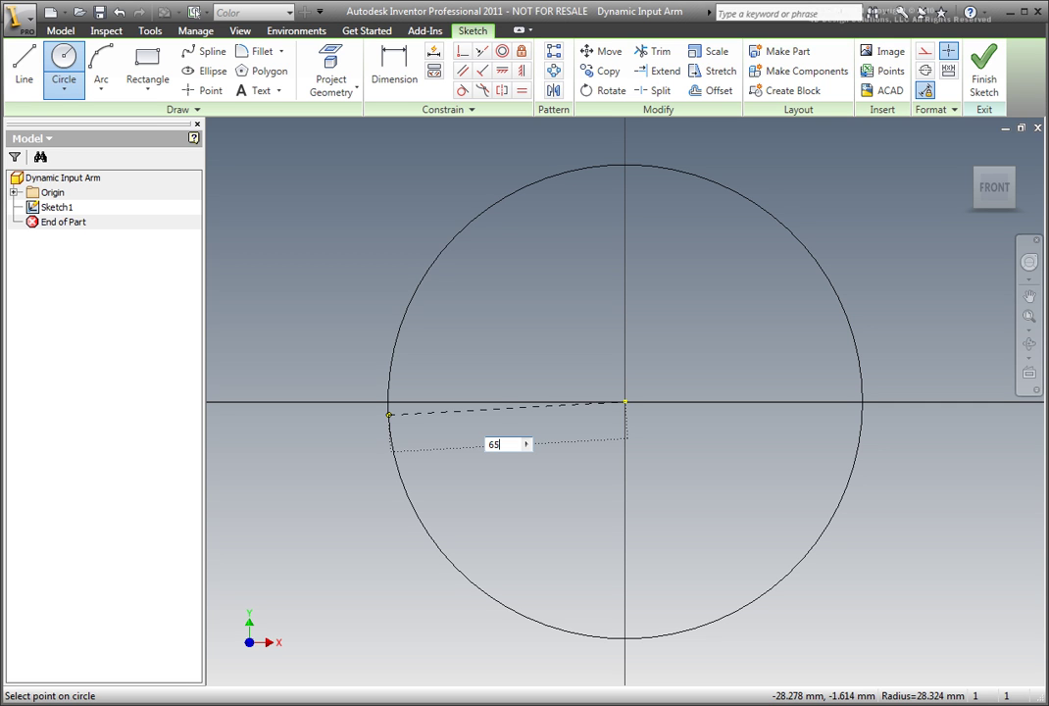
pyautogui.press('Return')
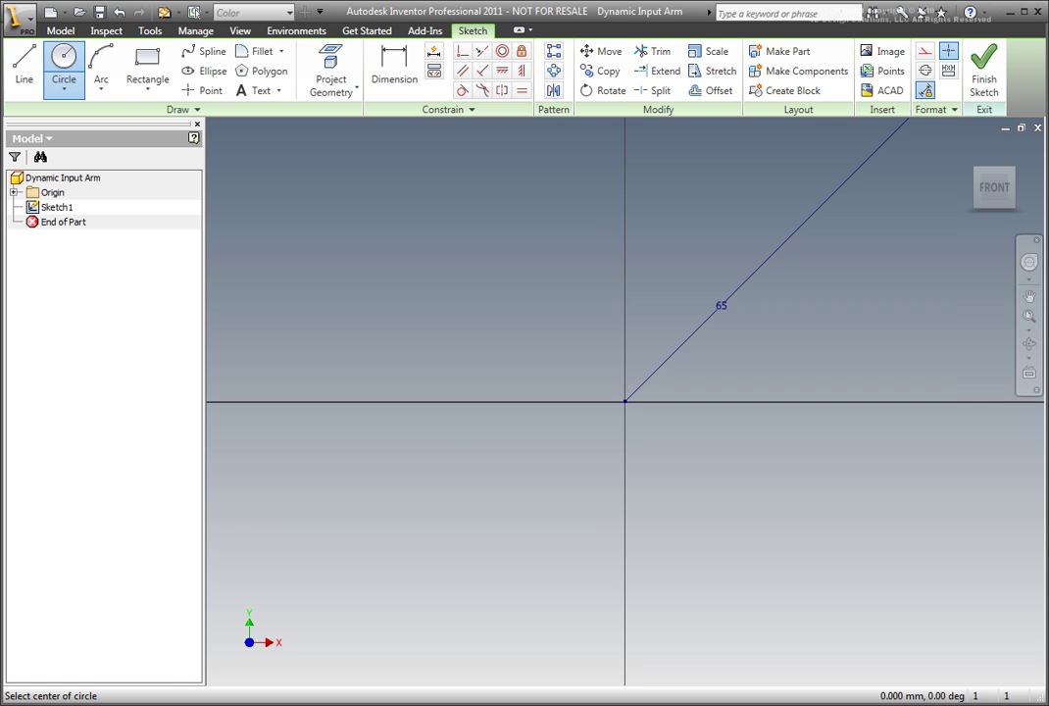
pyautogui.scroll(3, 481, 382)
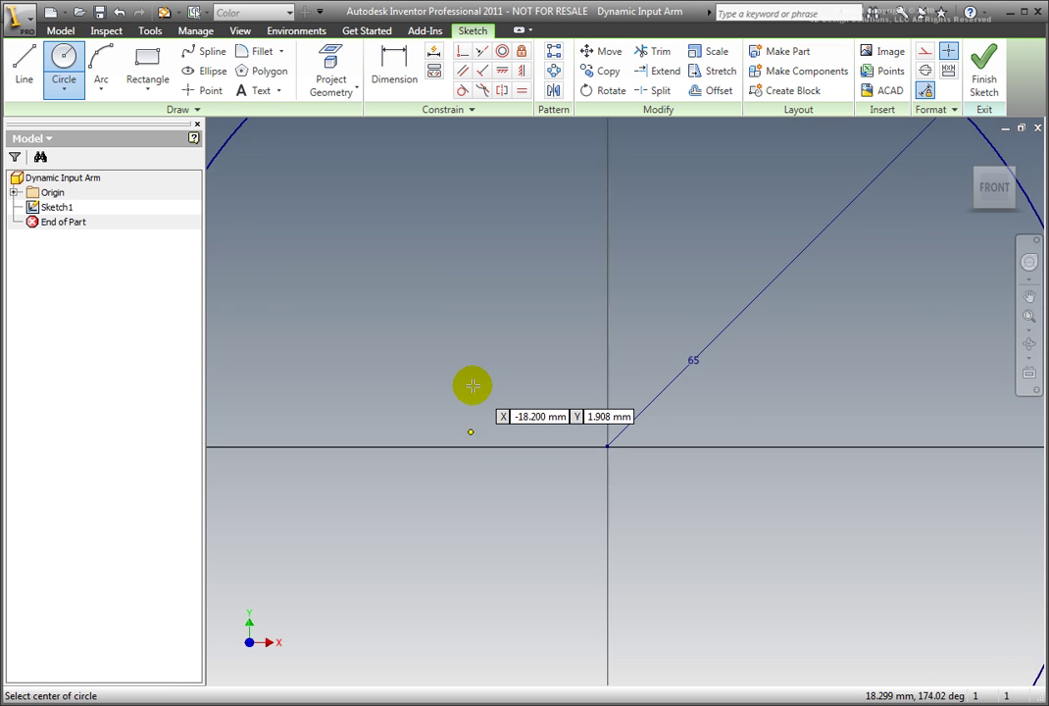
pyautogui.scroll(1, 484, 471)
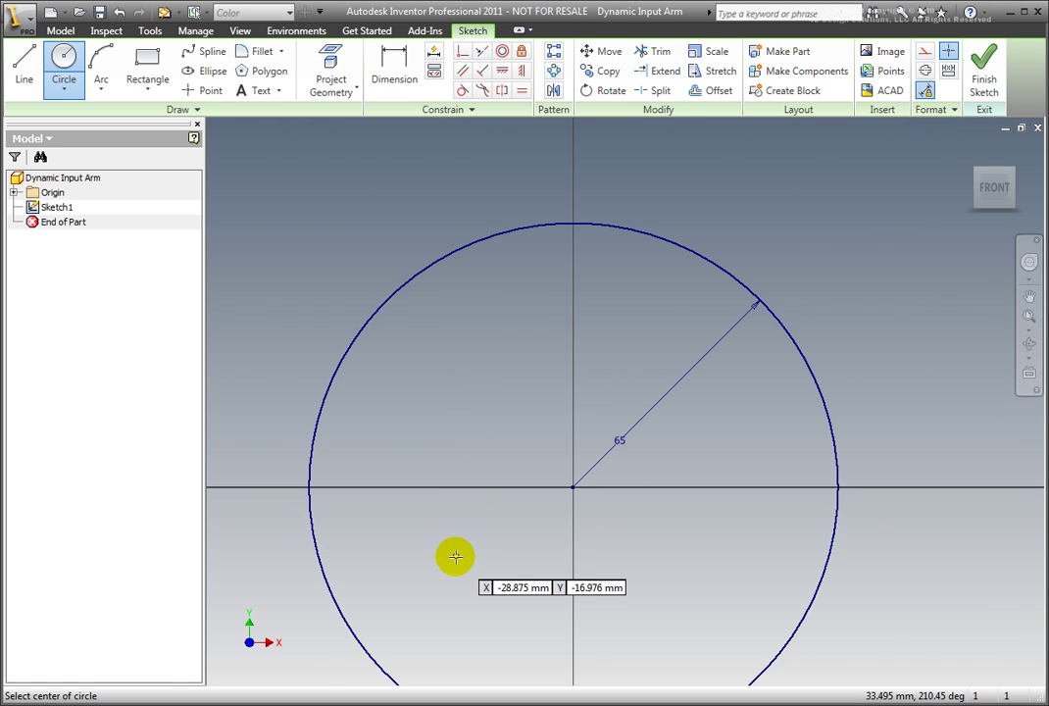
pyautogui.rightClick(442, 588)
pyautogui.click(491, 457)
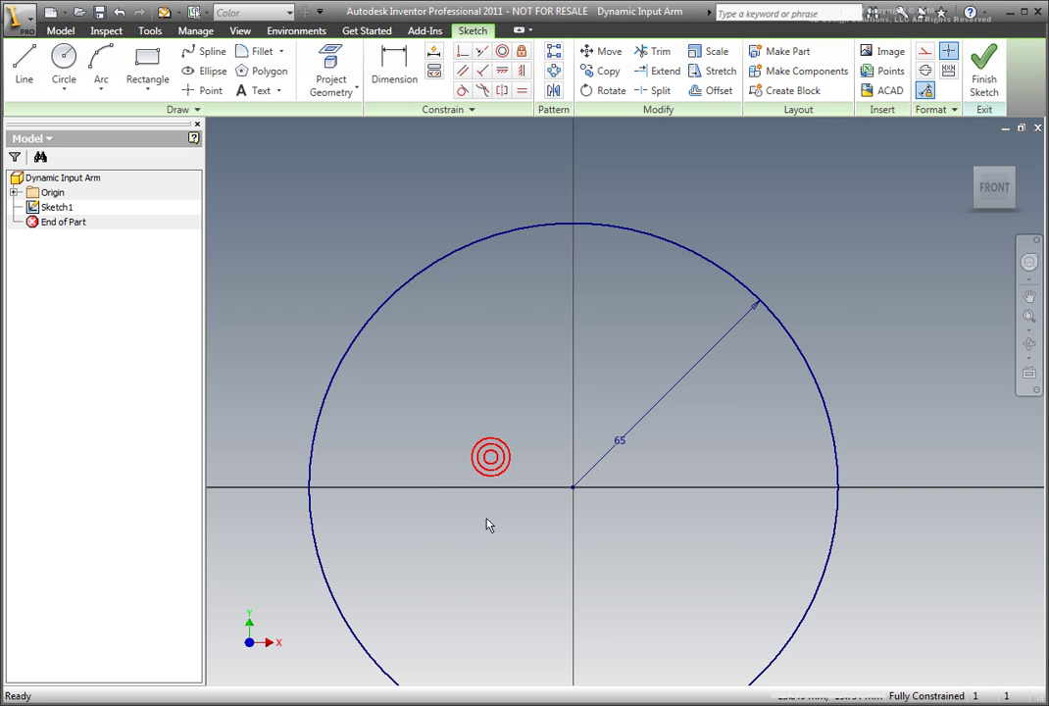
pyautogui.rightClick(470, 558)
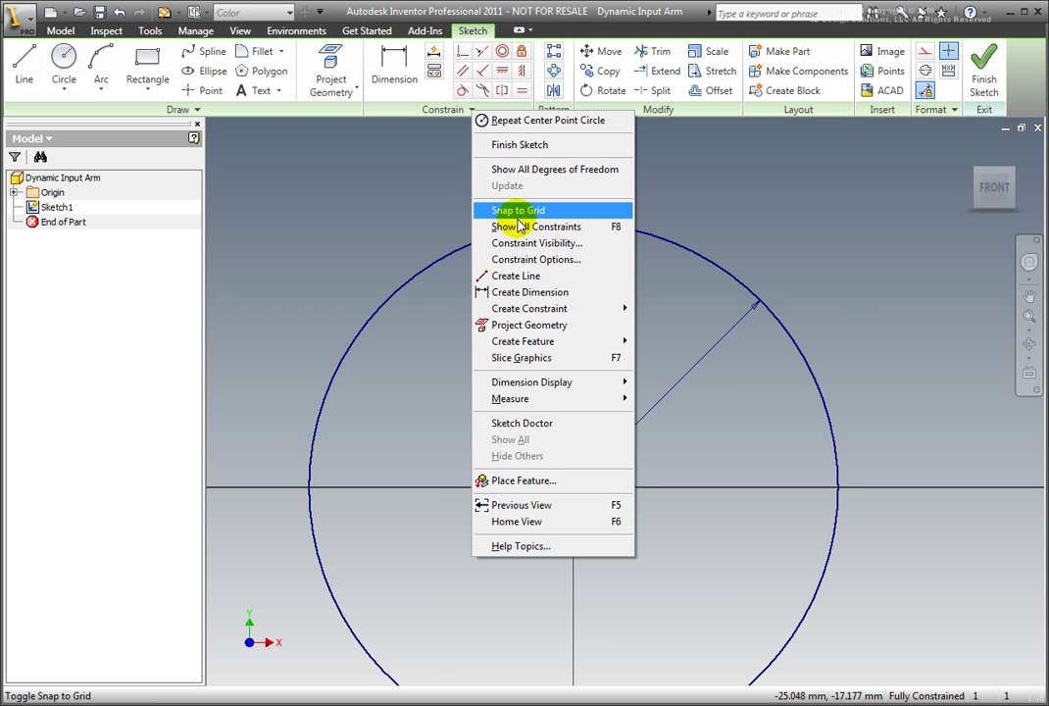
# Step: Finish Sketch1 and start extruding the 65 mm circle profile, previewed 35 mm deep
pyautogui.click(520, 145)
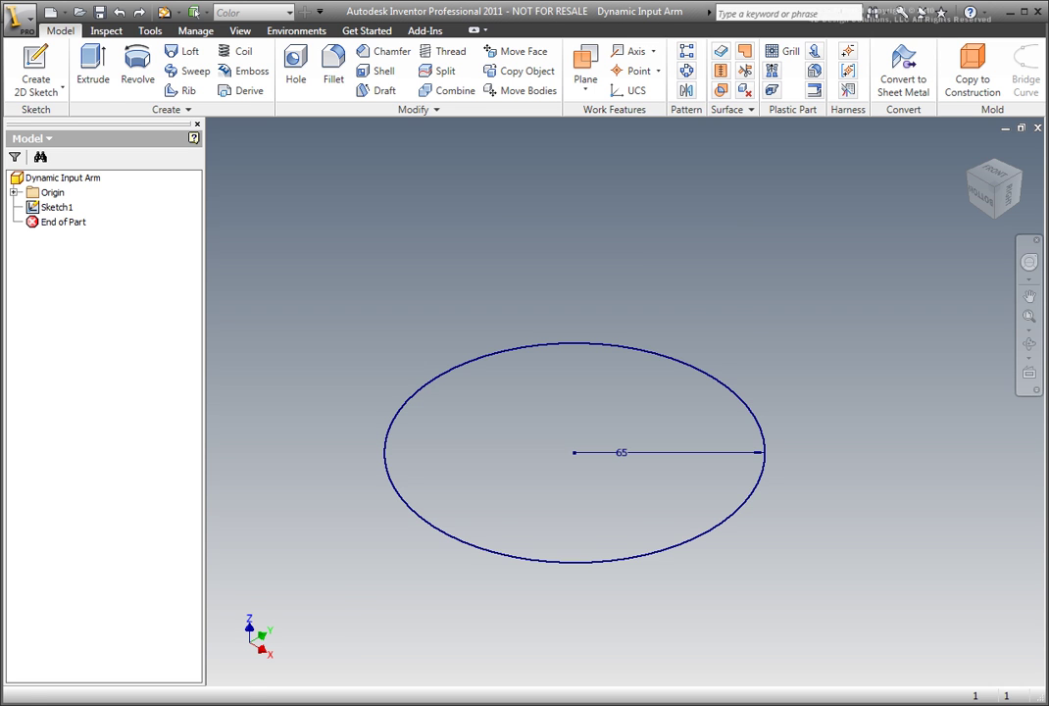
pyautogui.press('e')
pyautogui.click(594, 325)
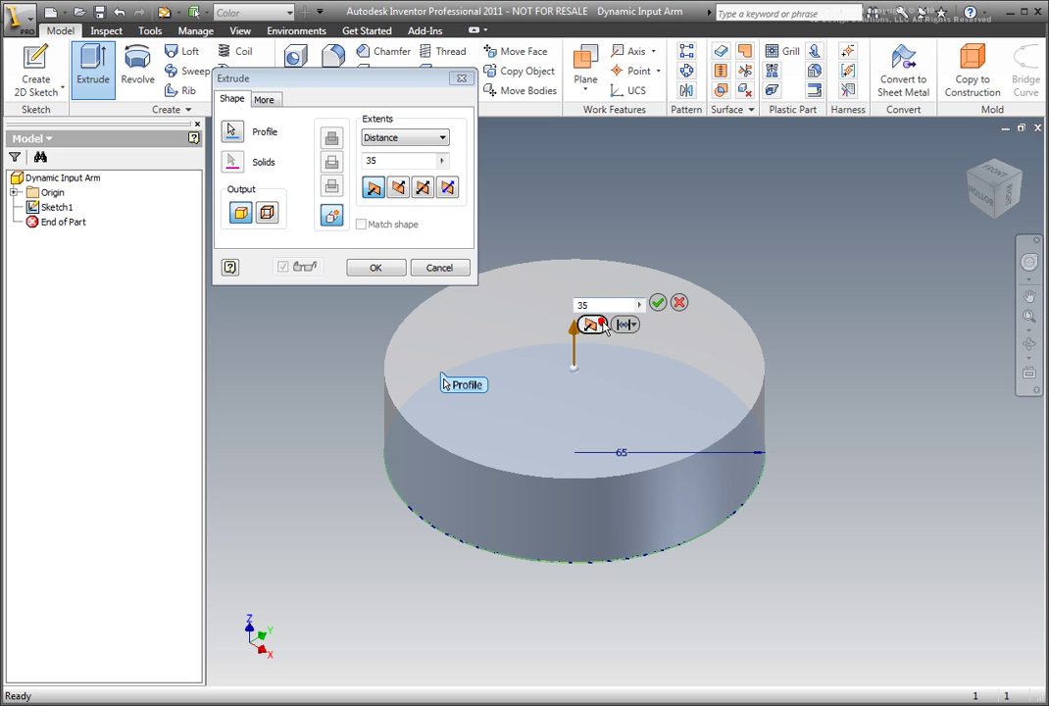
# Step: Extrude the circle asymmetrically, 45 mm one way and 30 mm the other, creating Extrusion1
pyautogui.click(603, 325)
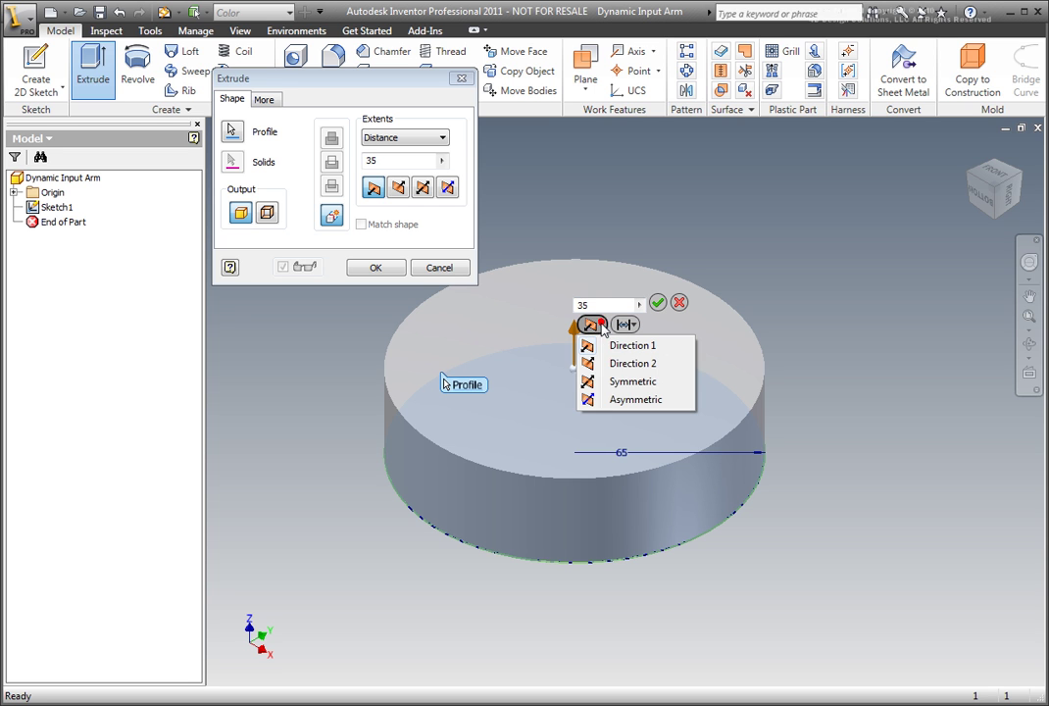
pyautogui.click(635, 400)
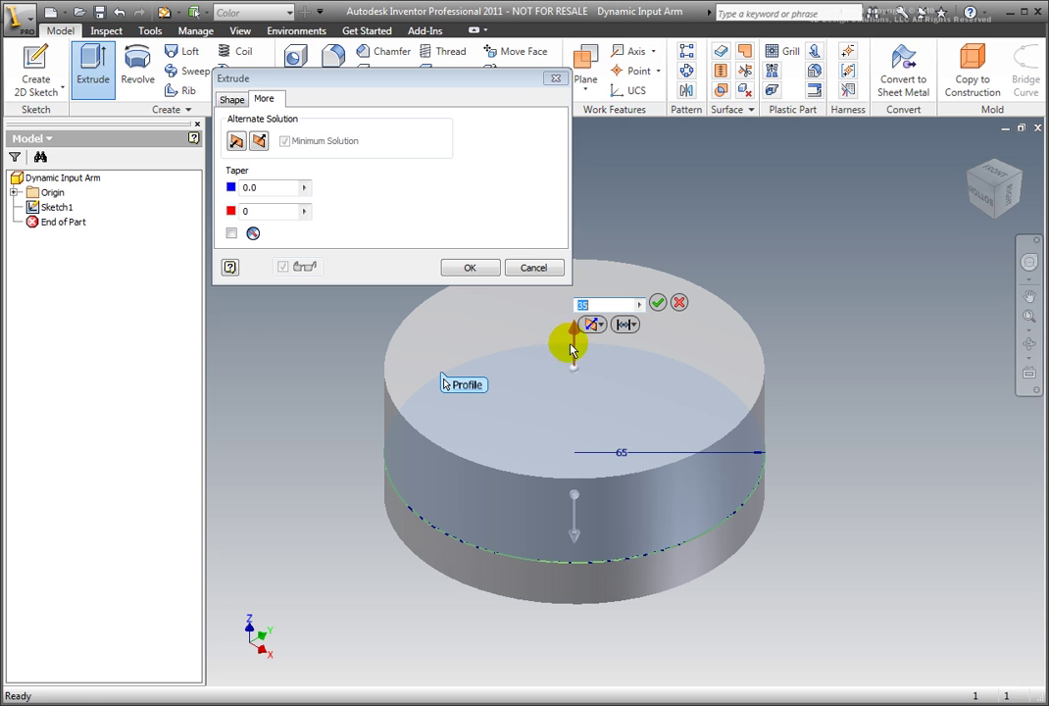
pyautogui.moveTo(574, 330)
pyautogui.mouseDown()
pyautogui.moveTo(573, 293)
pyautogui.moveTo(577, 340)
pyautogui.mouseUp()
pyautogui.write('45')
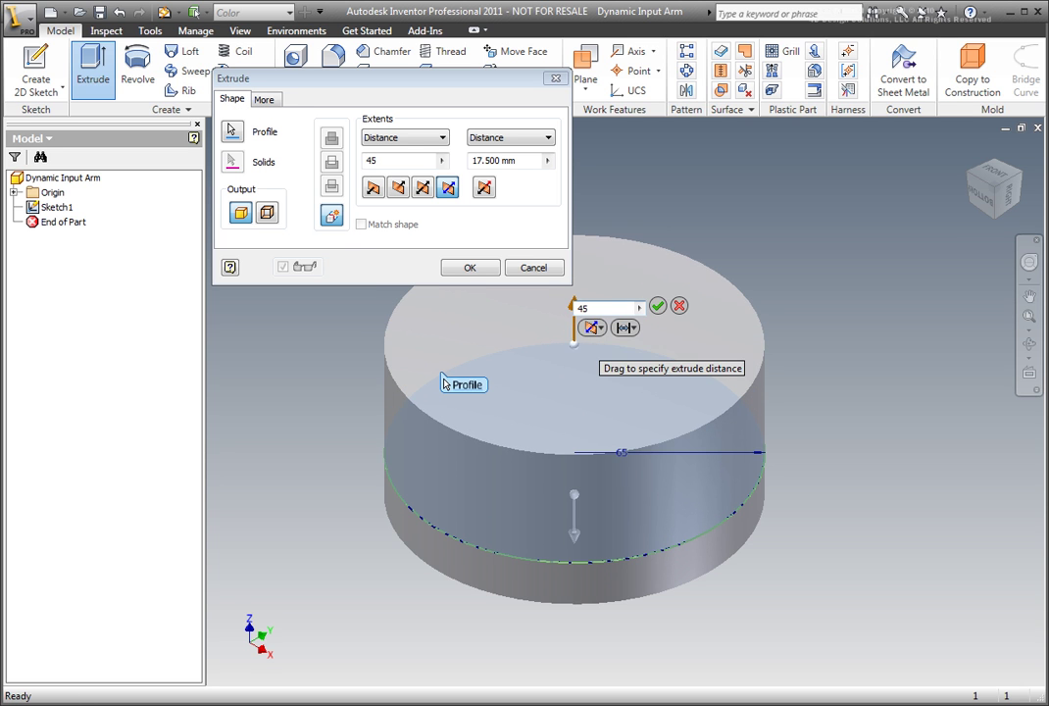
pyautogui.moveTo(575, 533); pyautogui.dragTo(577, 563)
pyautogui.write('30')
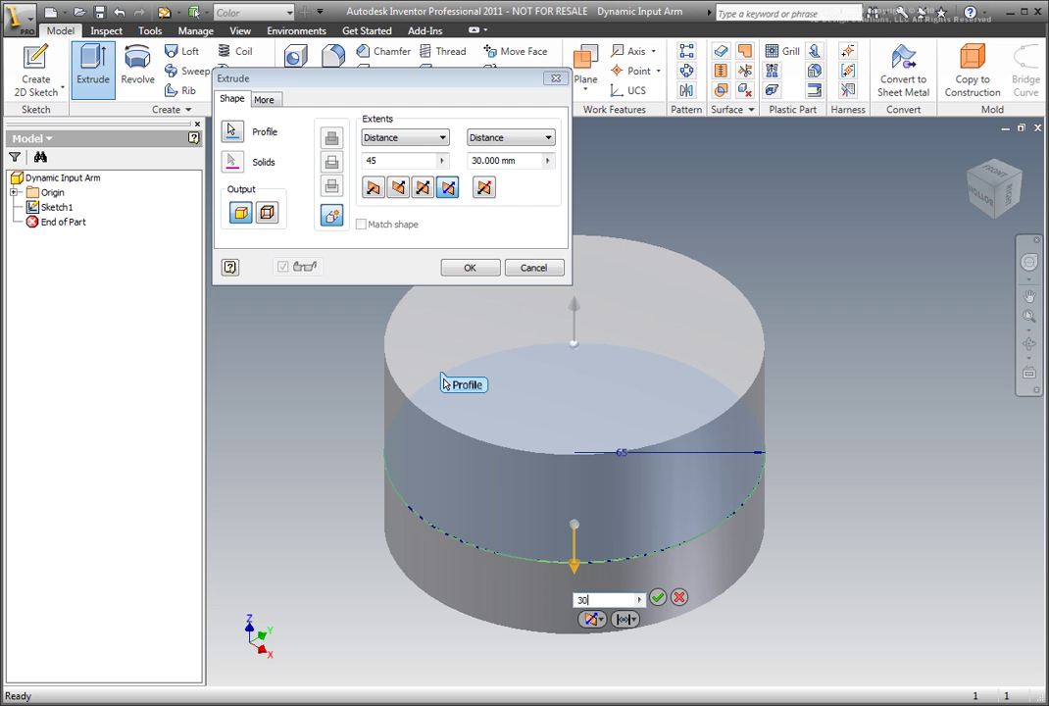
pyautogui.click(659, 597)
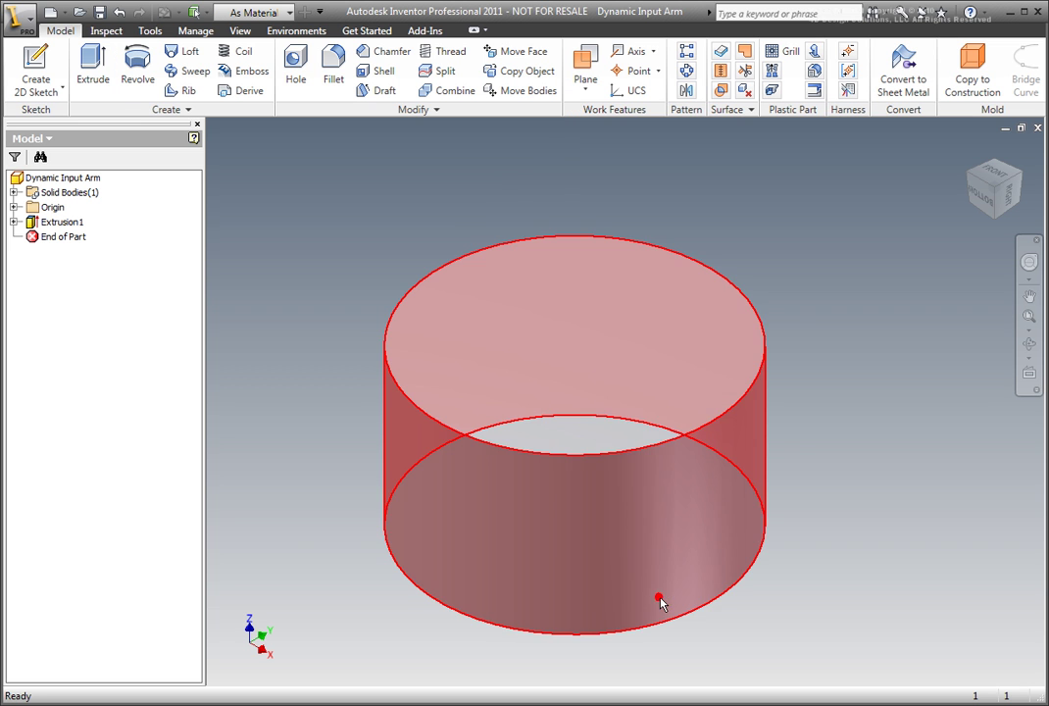
pyautogui.scroll(-1, 714, 426)
pyautogui.moveTo(715, 427); pyautogui.dragTo(649, 545, button='middle')
# Step: Create Sketch2 on the cylinder's top face
pyautogui.click(523, 426)
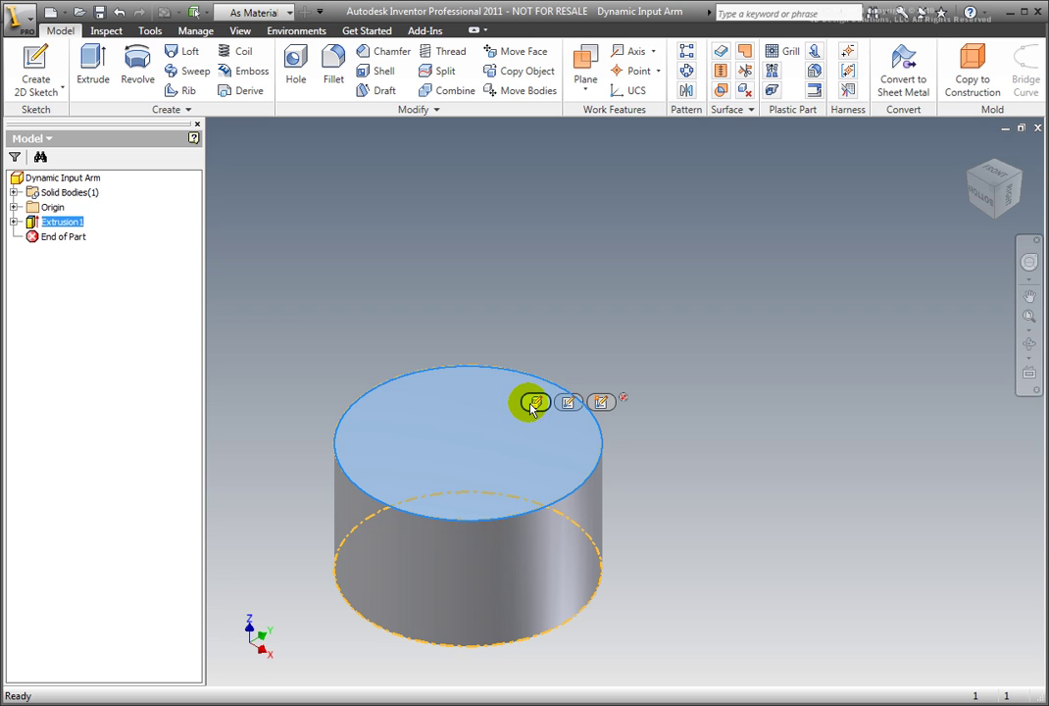
pyautogui.click(600, 403)
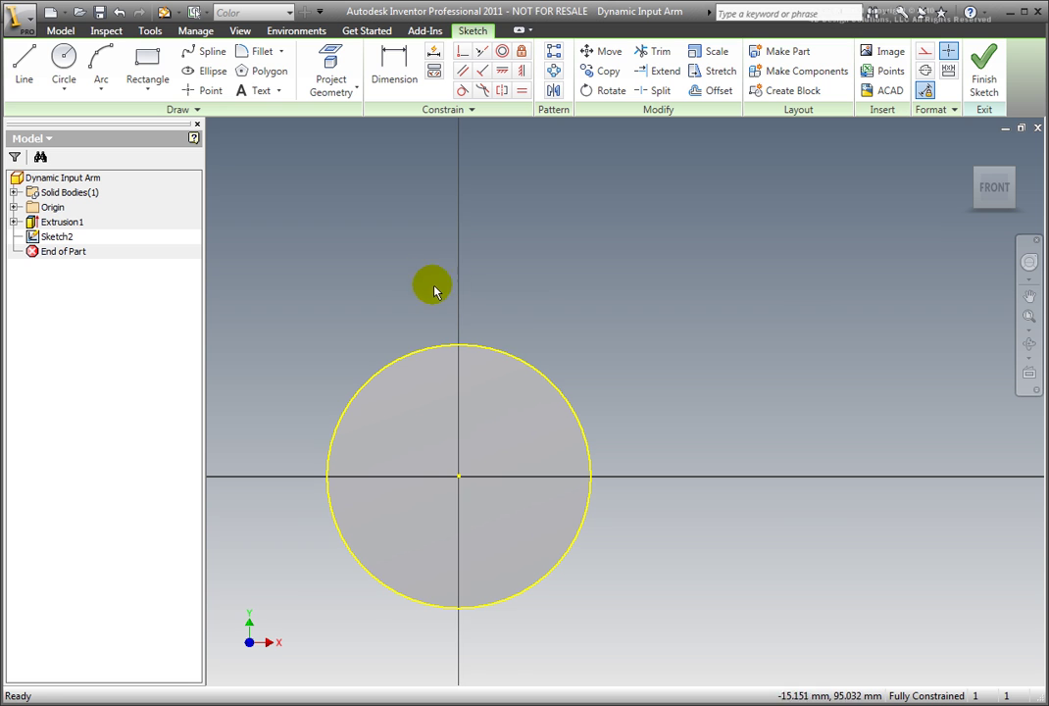
# Step: Draw the arm outline: line from the circle's bottom, tangent end arc, line back to its top
pyautogui.click(23, 72)
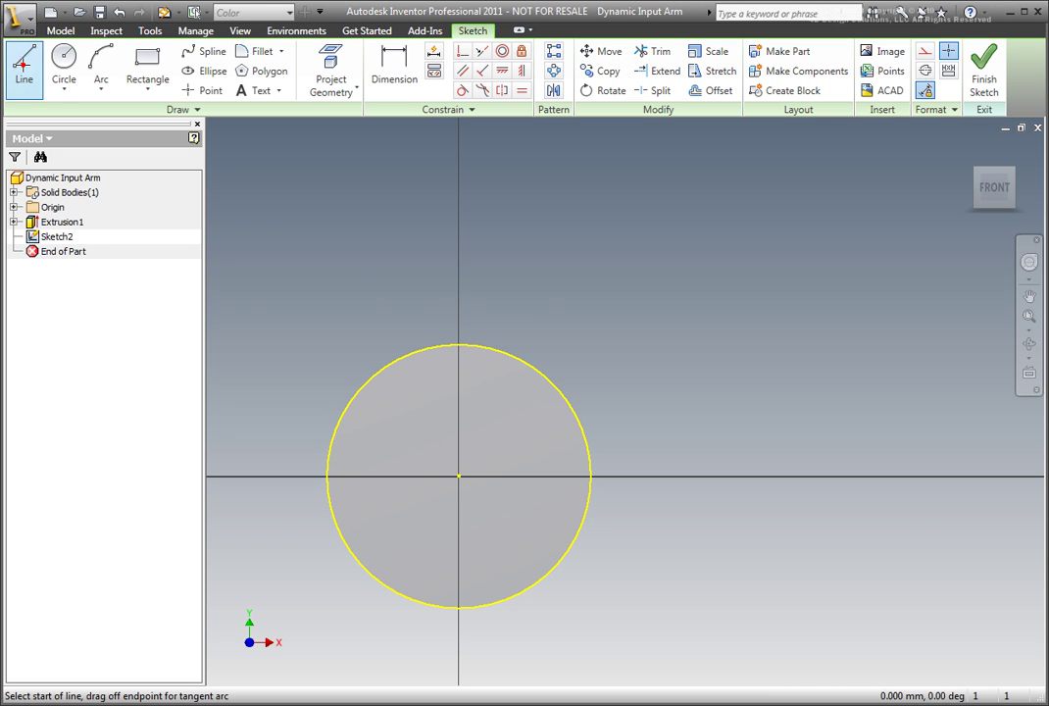
pyautogui.click(458, 607)
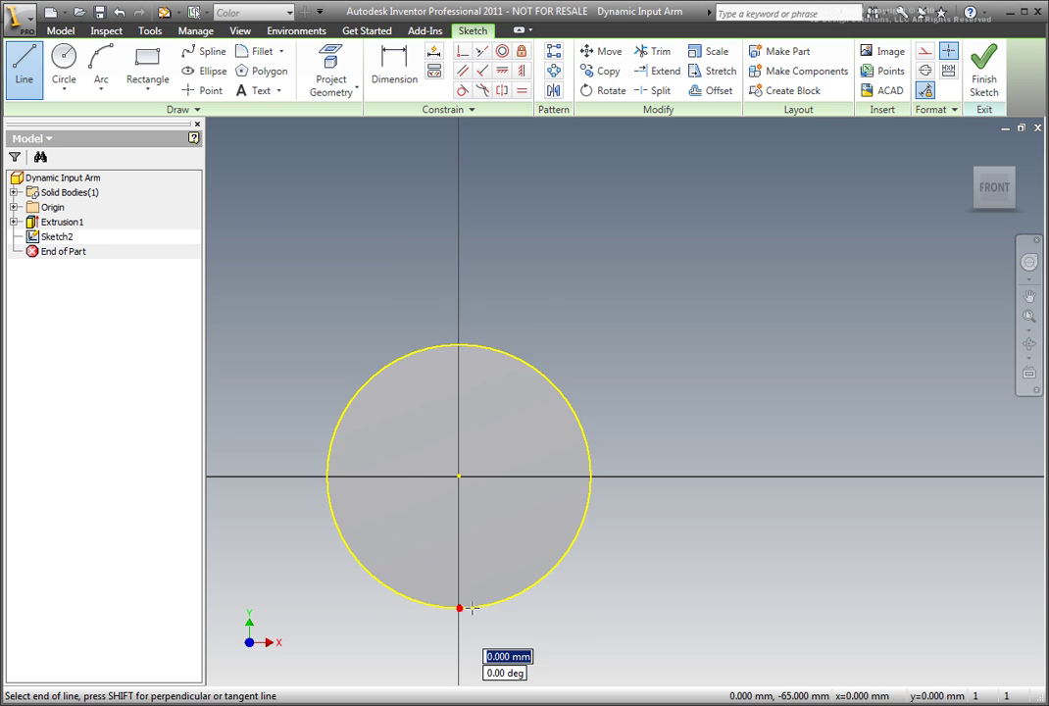
pyautogui.click(853, 549)
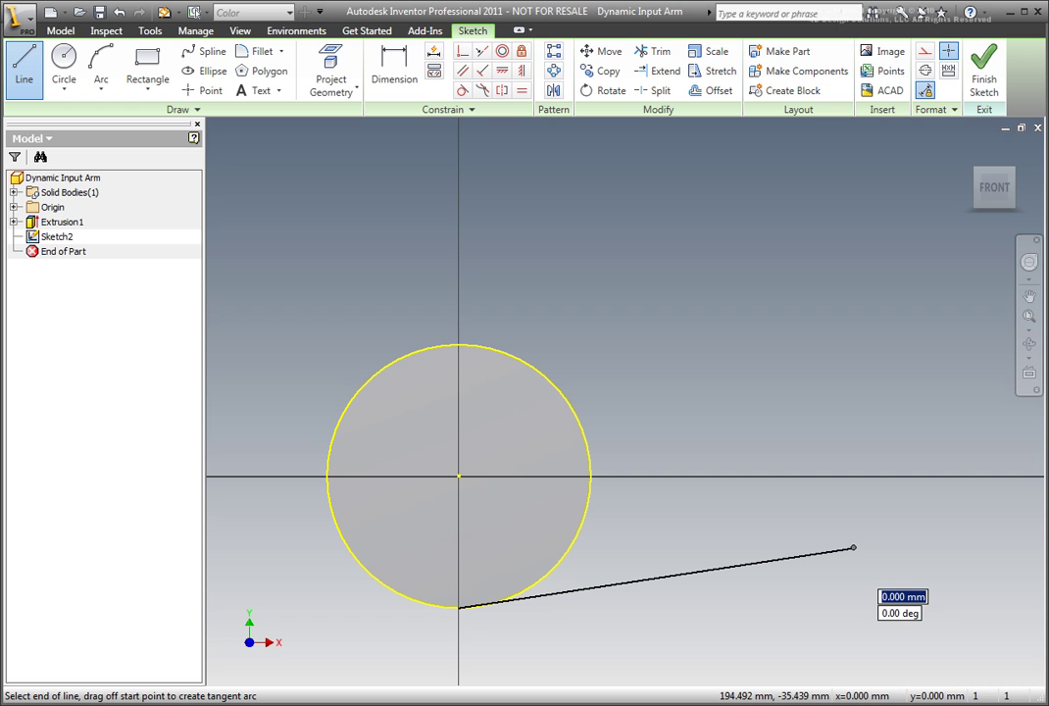
pyautogui.moveTo(852, 548); pyautogui.dragTo(919, 510)
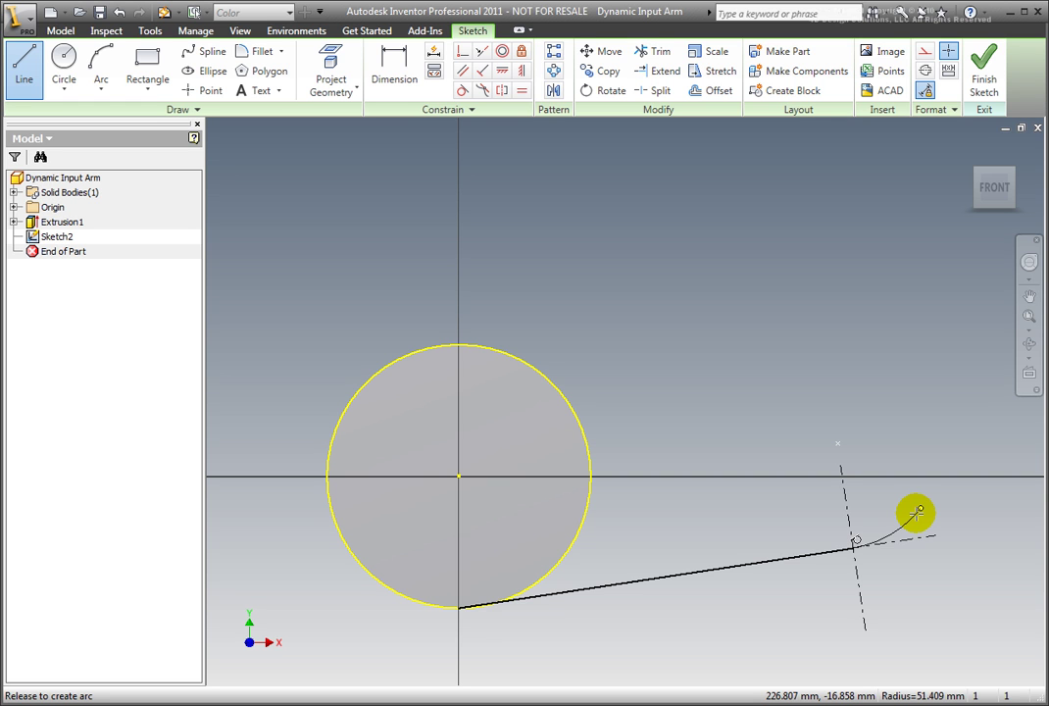
pyautogui.moveTo(918, 509); pyautogui.dragTo(833, 424)
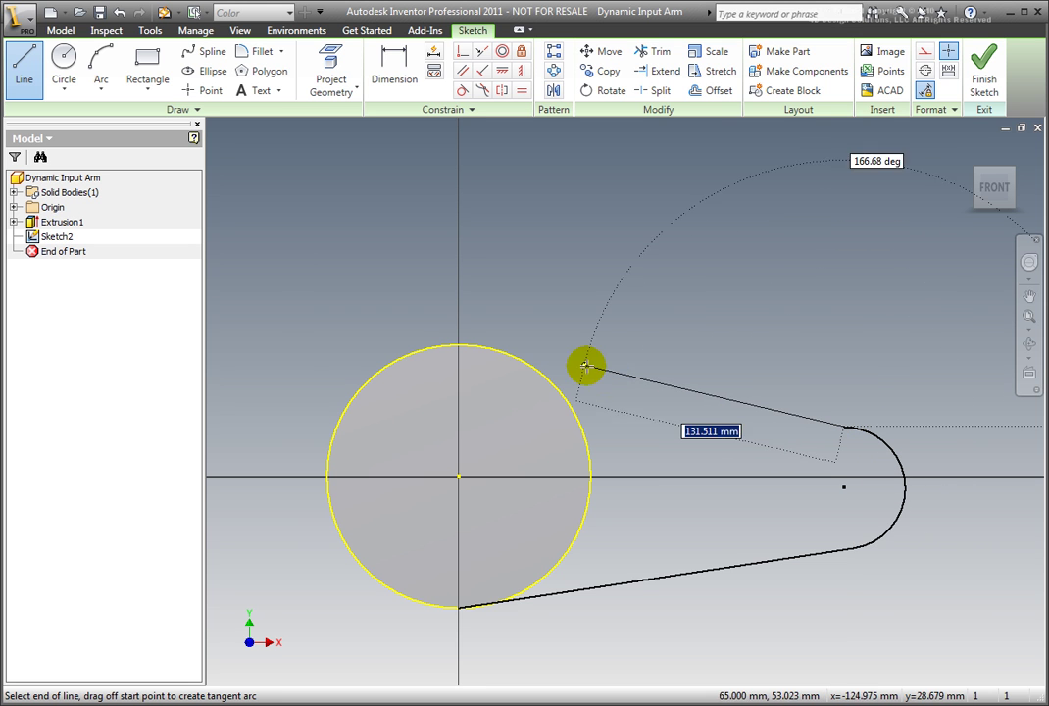
pyautogui.click(479, 342)
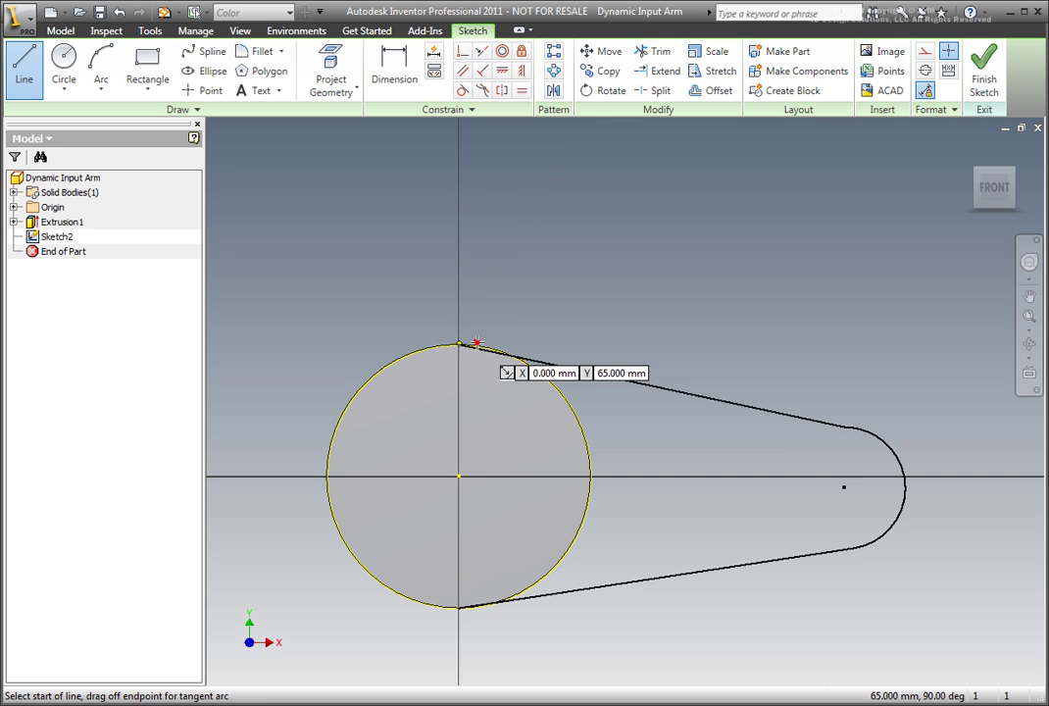
pyautogui.rightClick(536, 309)
pyautogui.click(562, 307)
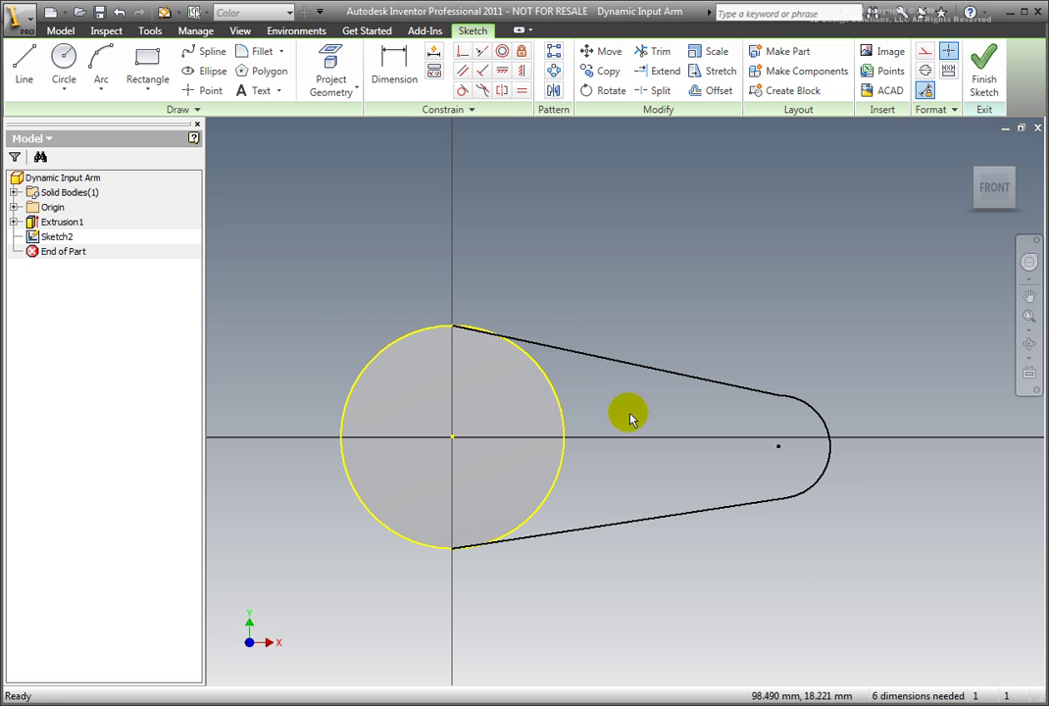
# Step: Dimension the hub circle centre to the end arc centre at 200 mm
pyautogui.click(399, 78)
pyautogui.click(452, 440)
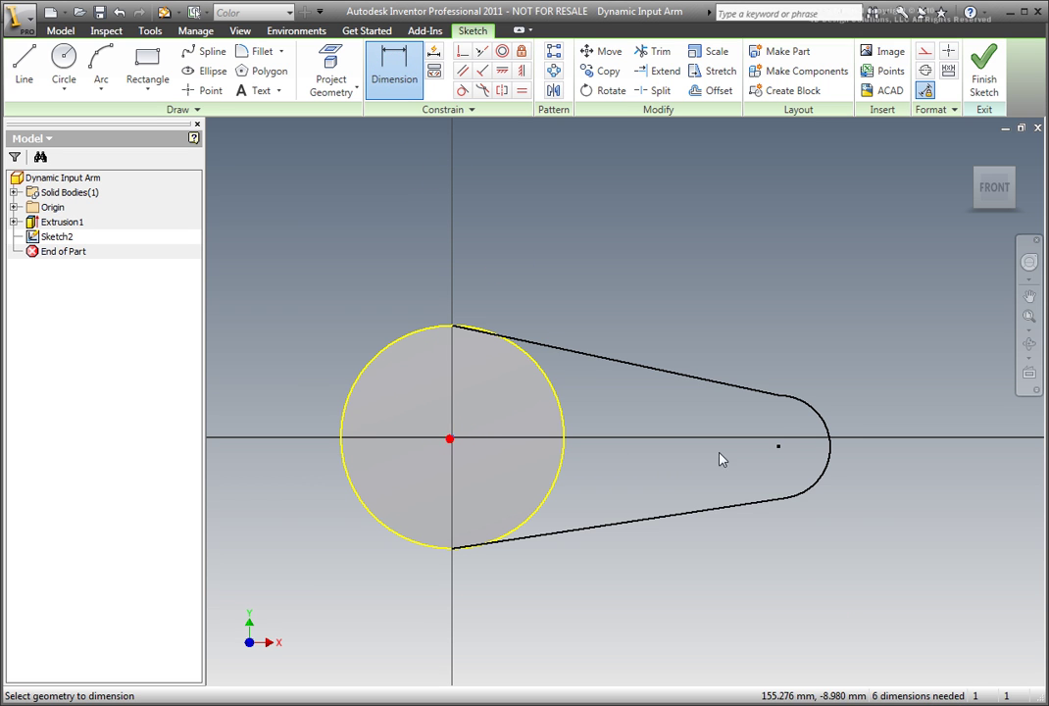
pyautogui.click(777, 447)
pyautogui.click(627, 283)
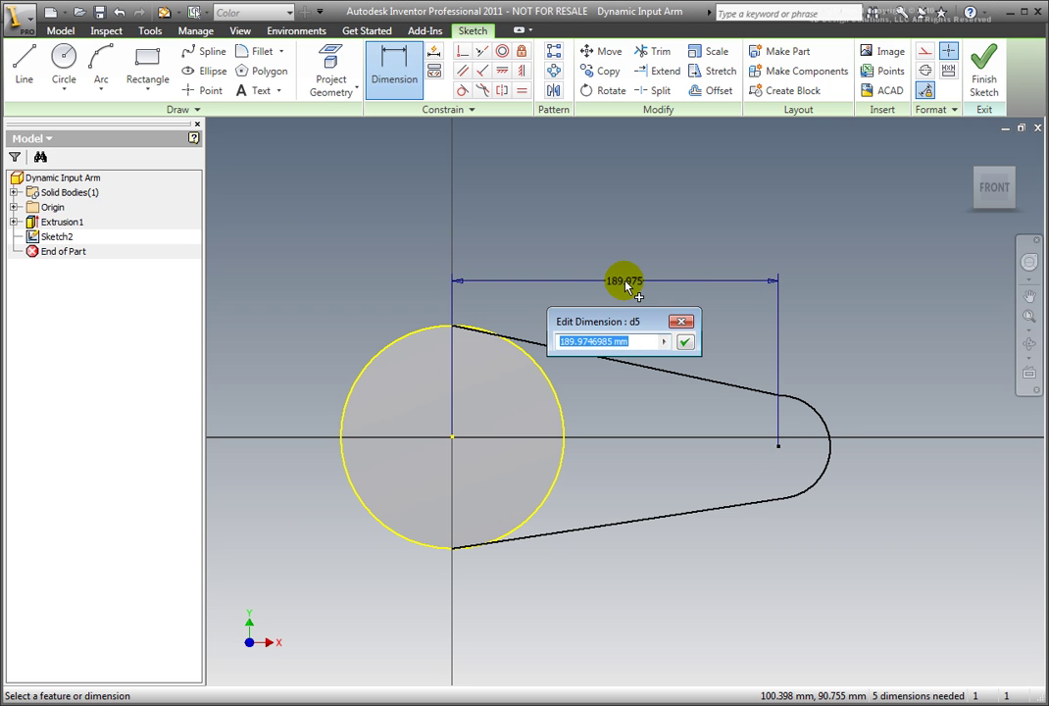
pyautogui.write('200')
pyautogui.press('Return')
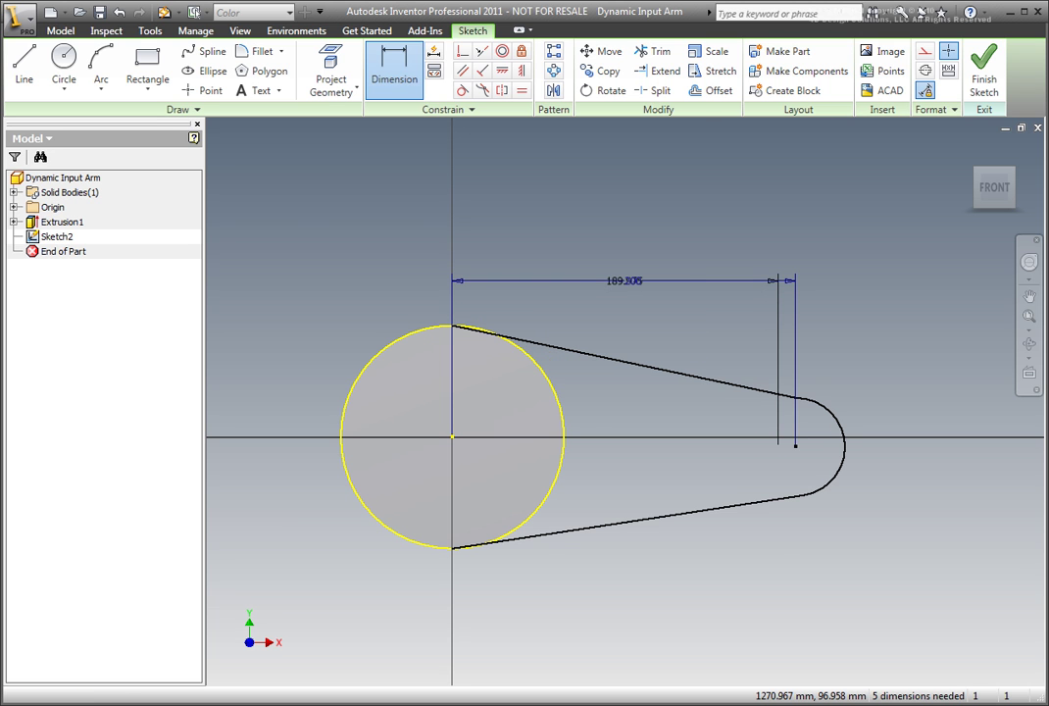
pyautogui.rightClick(662, 325)
pyautogui.click(684, 332)
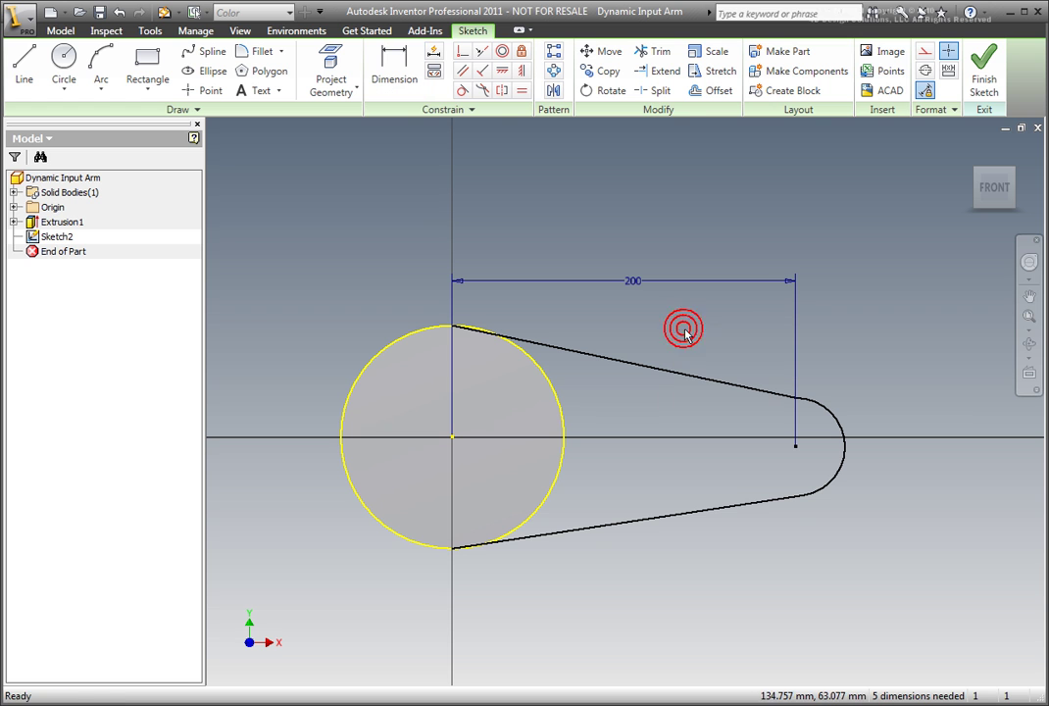
# Step: Constrain the arc centre horizontal with the circle centre and show all degrees of freedom
pyautogui.click(499, 74)
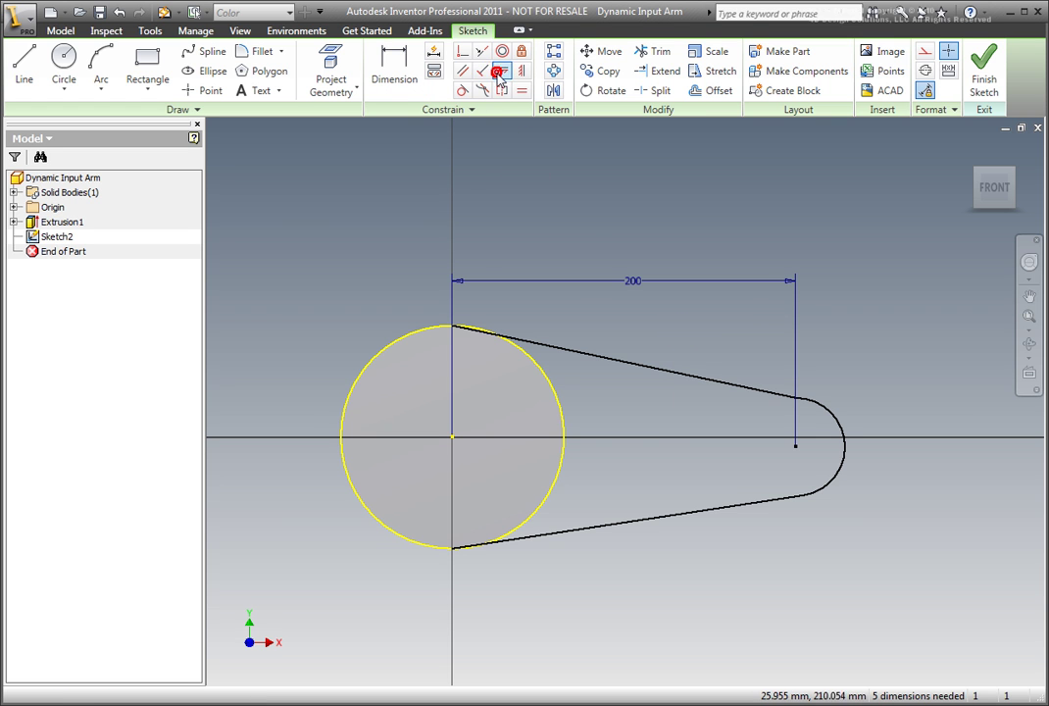
pyautogui.click(453, 437)
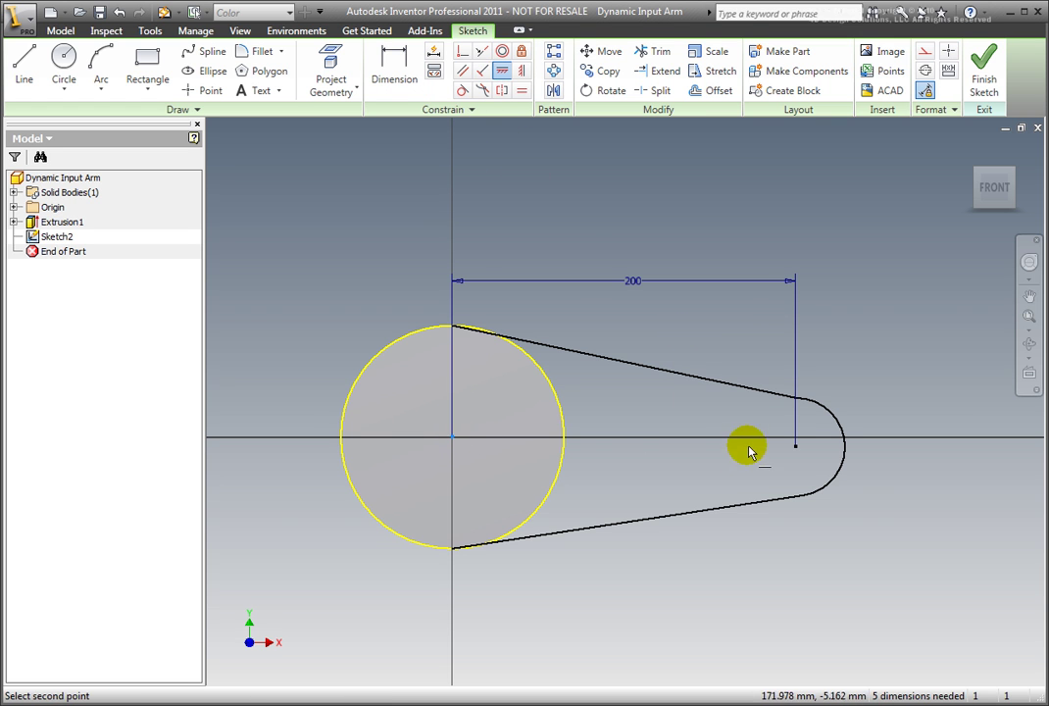
pyautogui.click(794, 445)
pyautogui.rightClick(645, 385)
pyautogui.click(671, 386)
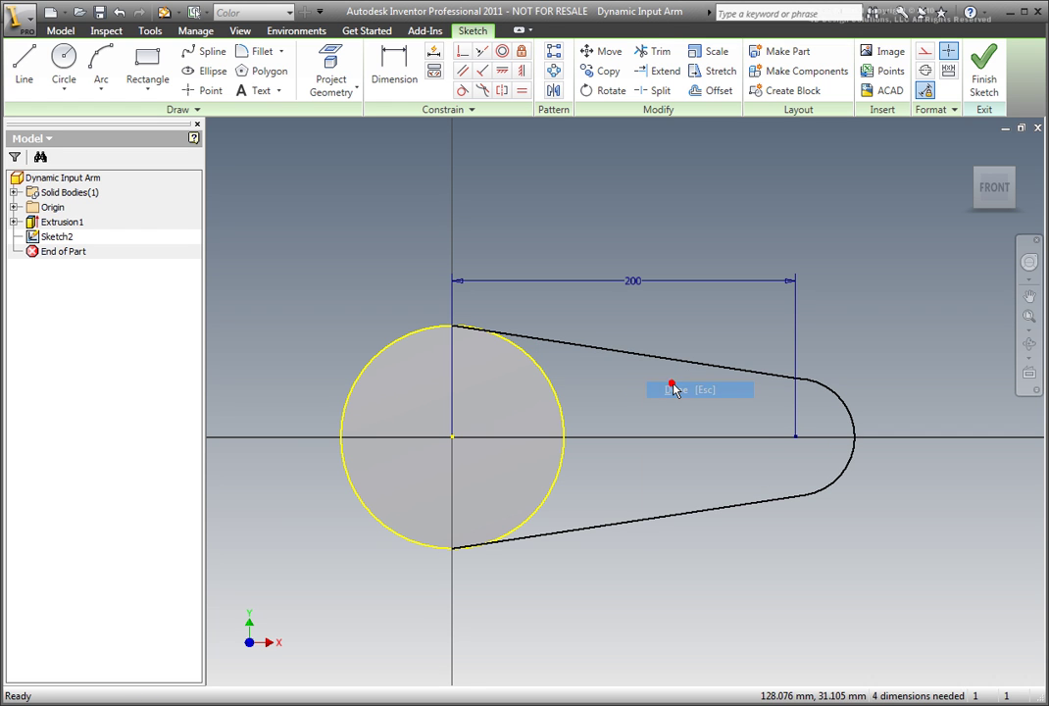
pyautogui.rightClick(606, 637)
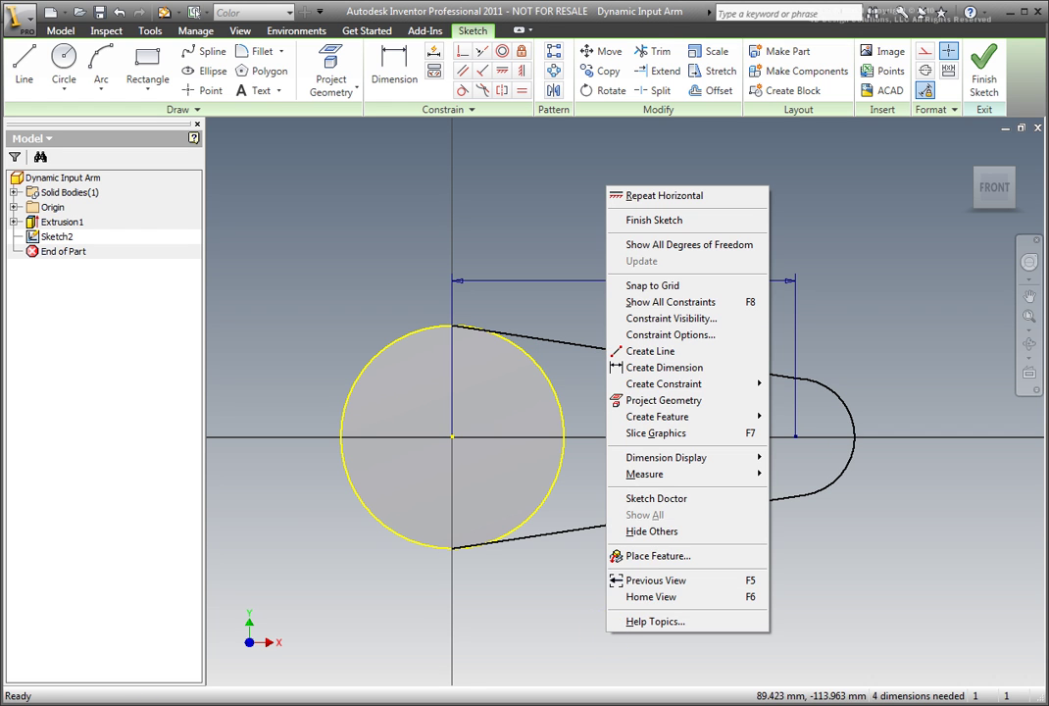
pyautogui.click(637, 245)
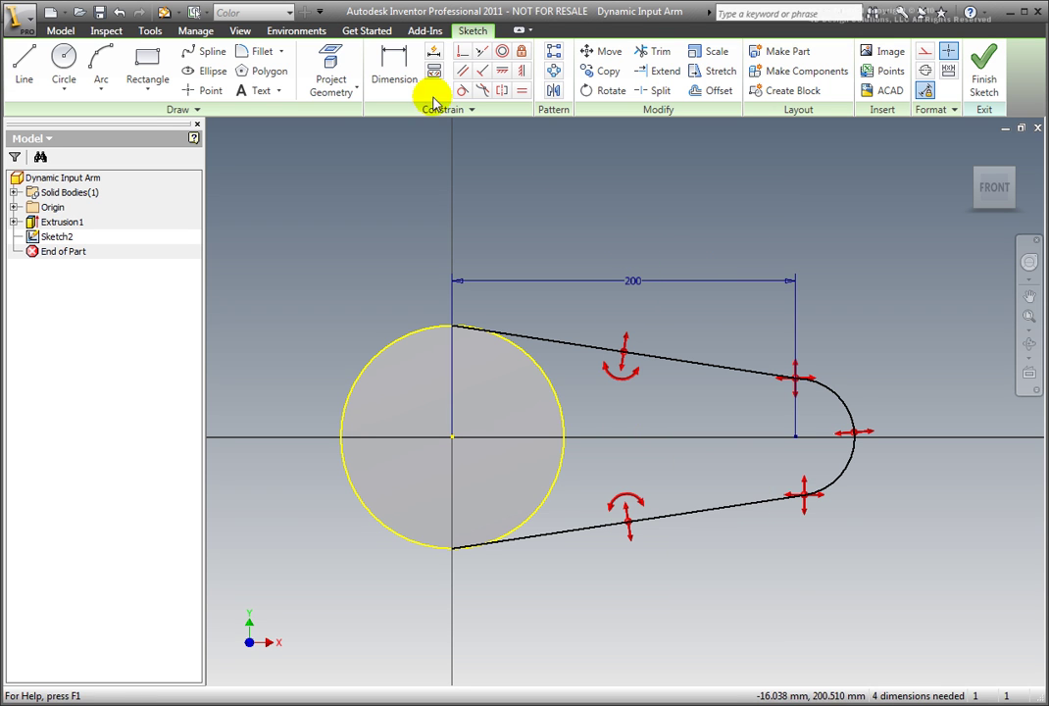
# Step: Dimension the end arc radius to 35 mm
pyautogui.click(394, 70)
pyautogui.click(840, 404)
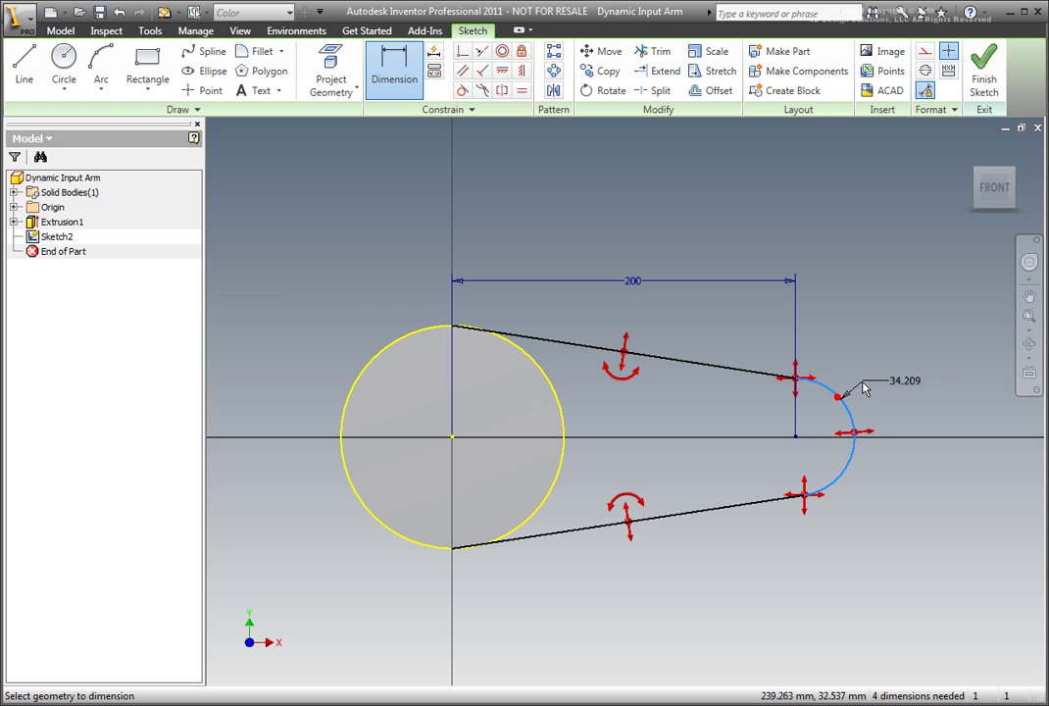
pyautogui.click(870, 380)
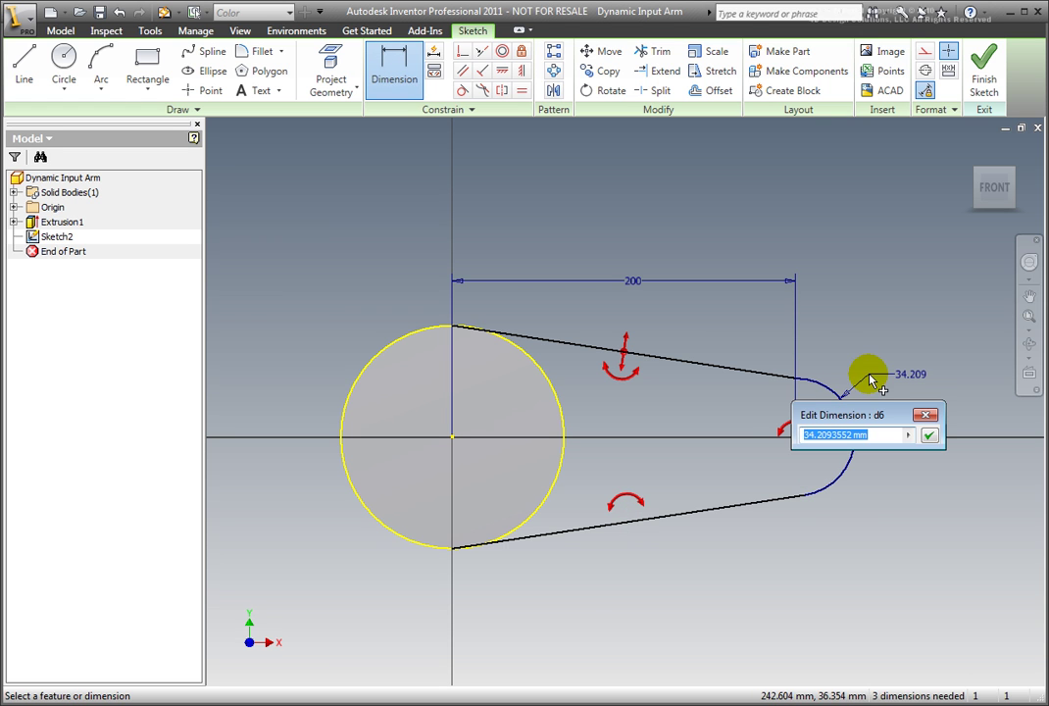
pyautogui.write('35')
pyautogui.press('Return')
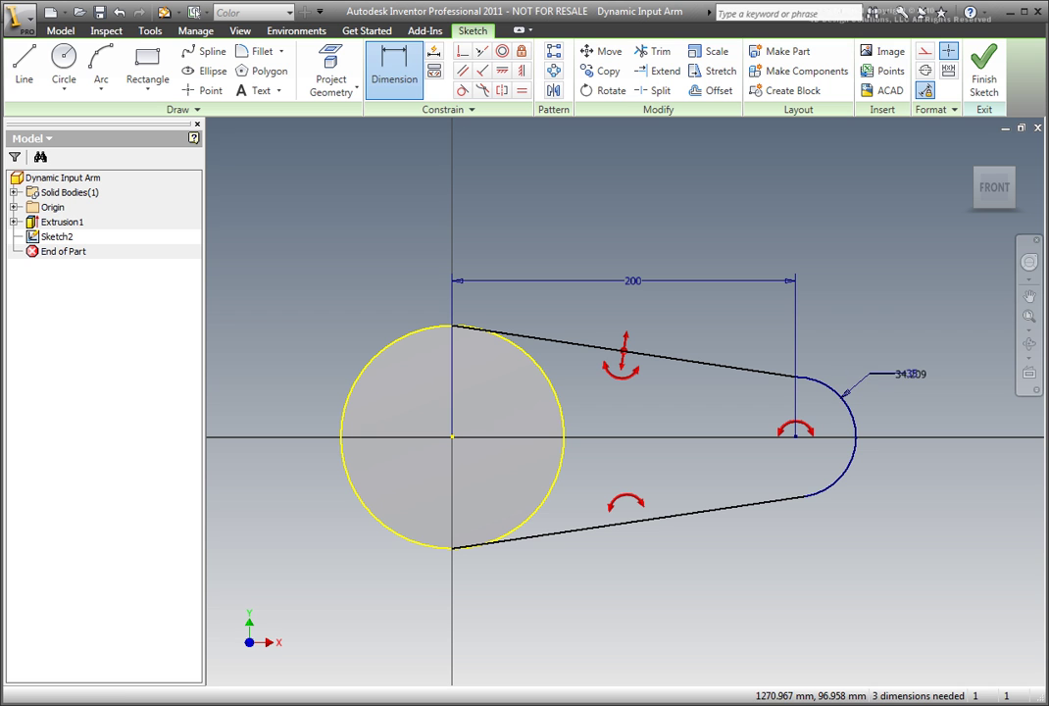
# Step: Make the upper and lower arm lines tangent to the hub circle and a line tangent to the end arc
pyautogui.click(462, 91)
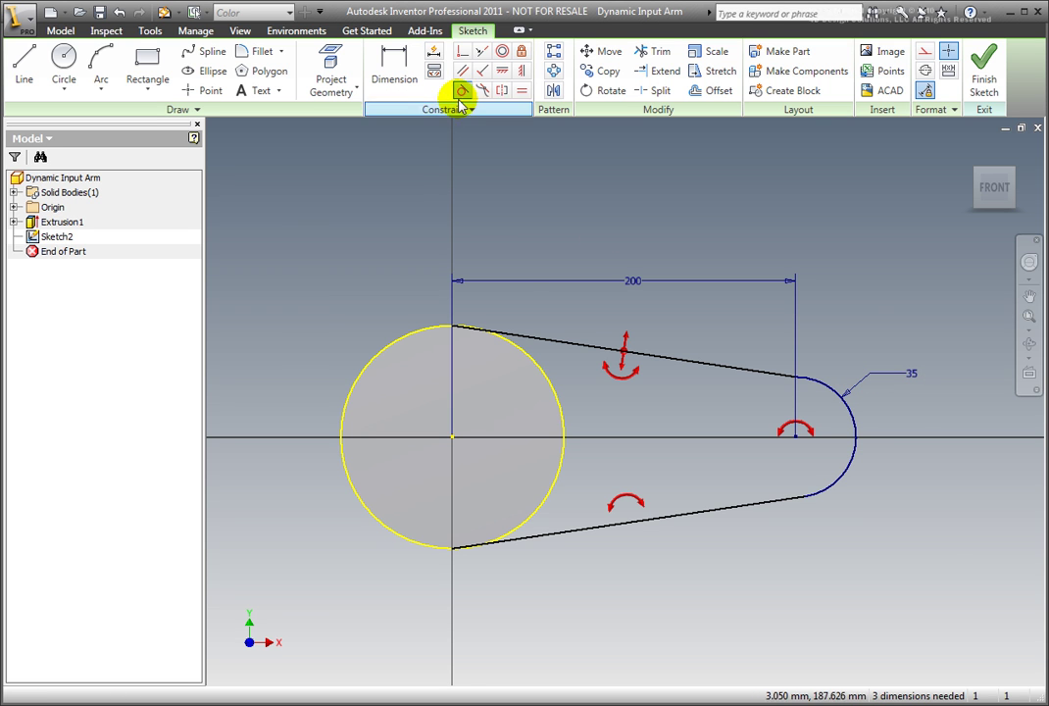
pyautogui.click(514, 337)
pyautogui.click(510, 335)
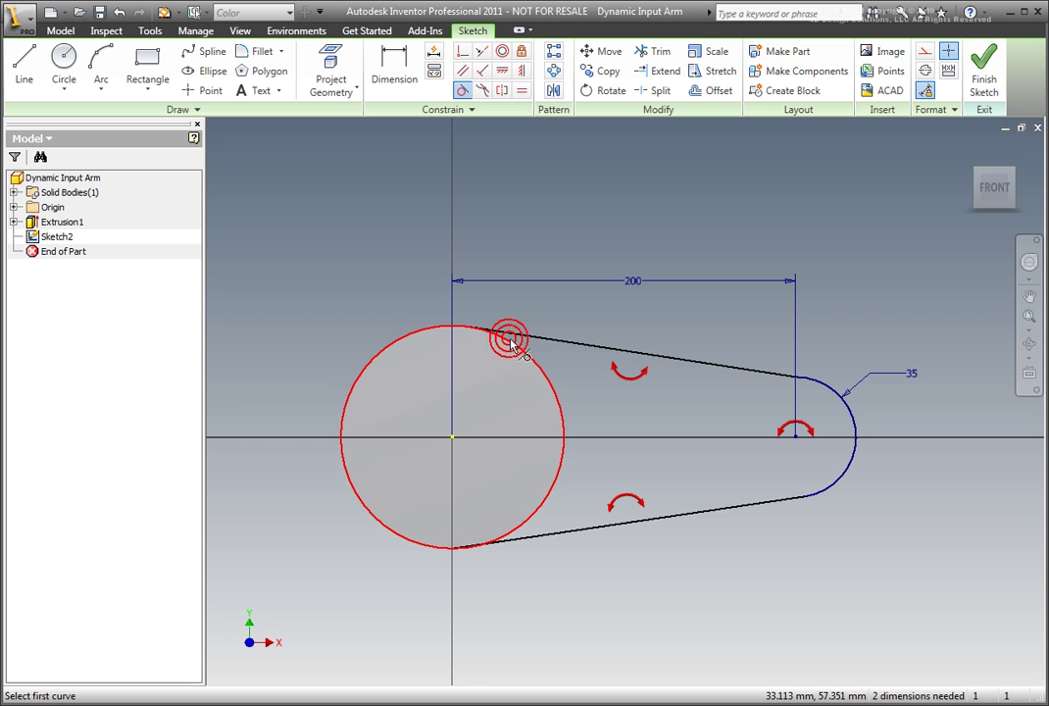
pyautogui.click(508, 541)
pyautogui.click(512, 534)
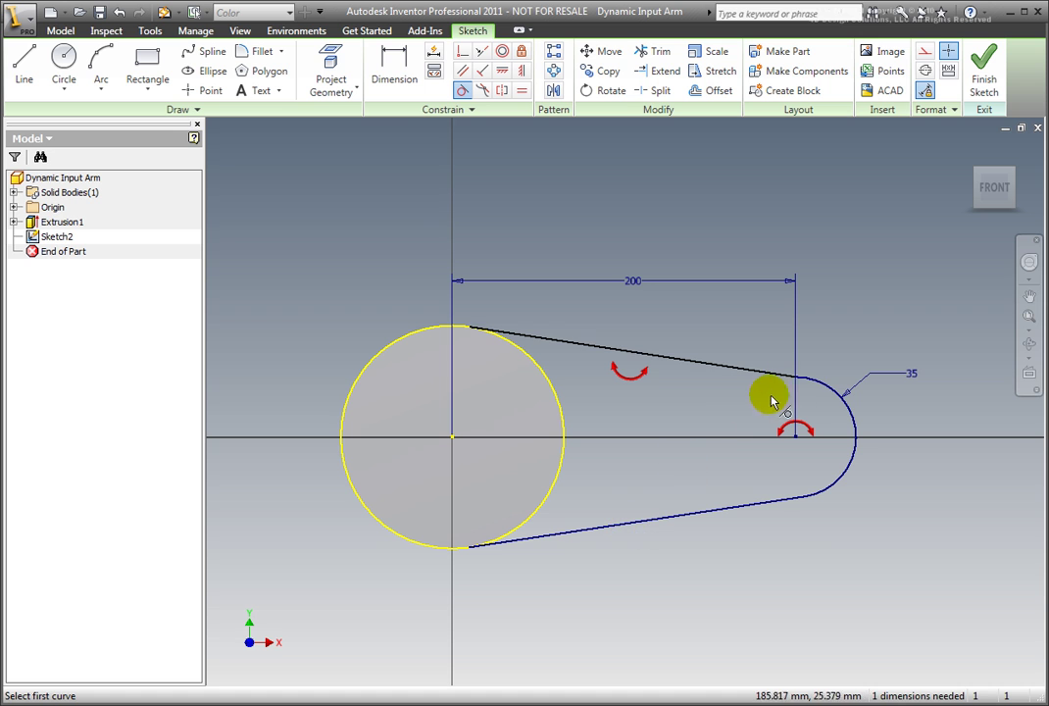
pyautogui.click(794, 376)
pyautogui.click(813, 382)
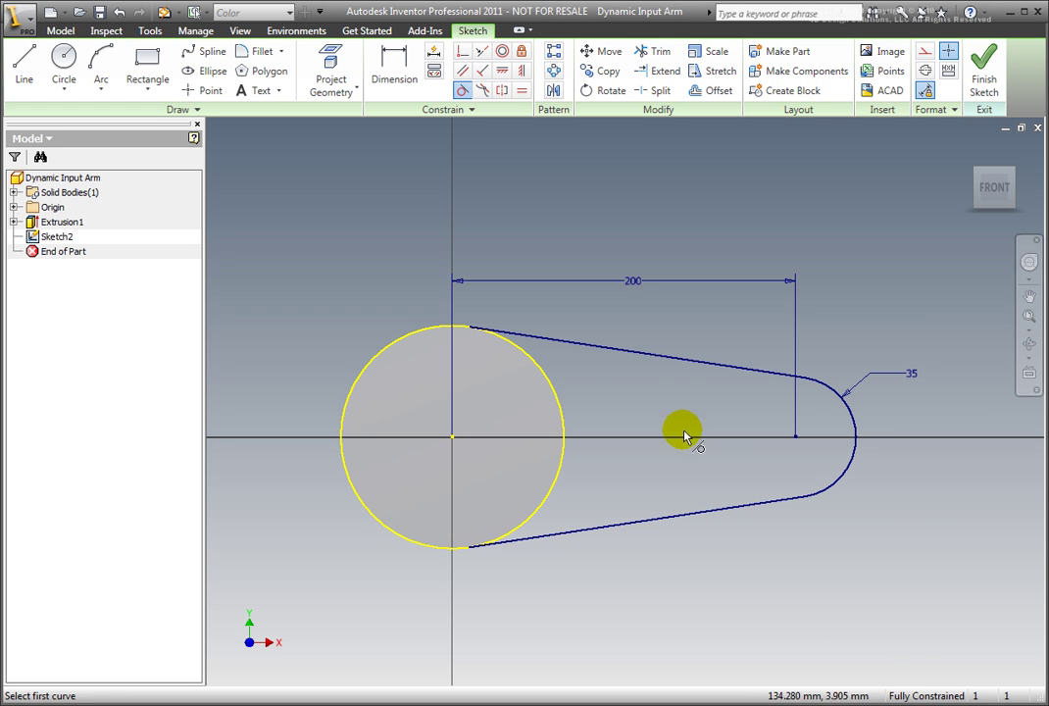
pyautogui.rightClick(627, 389)
pyautogui.click(659, 400)
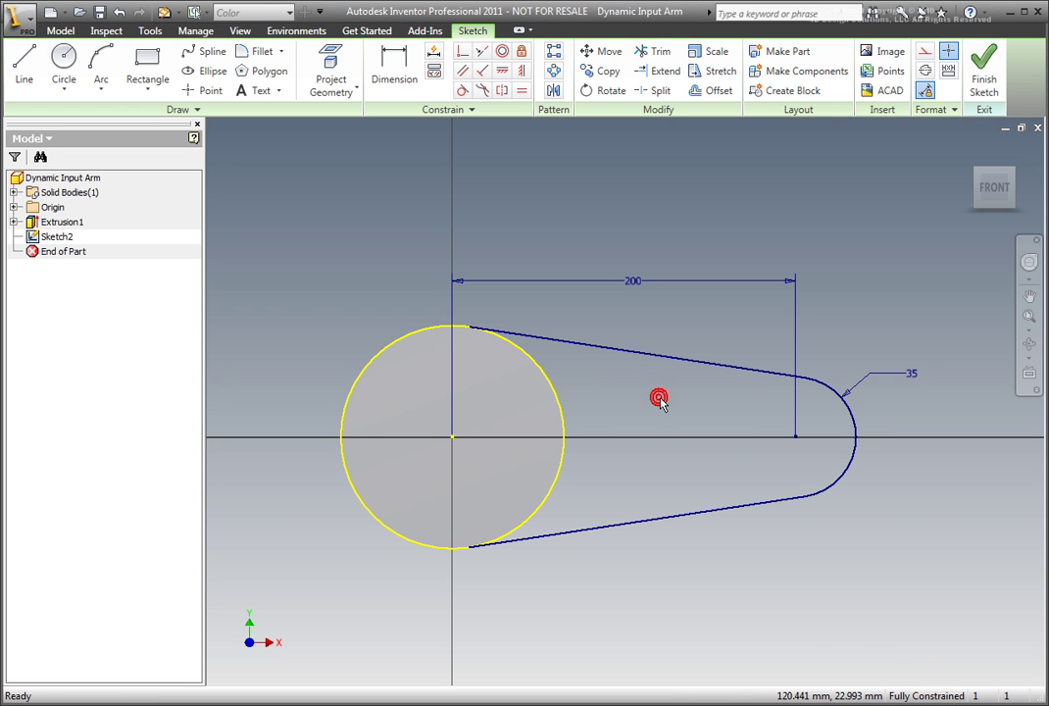
# Step: Finish Sketch2 and extrude the arm profile, flipping the direction downward
pyautogui.rightClick(650, 635)
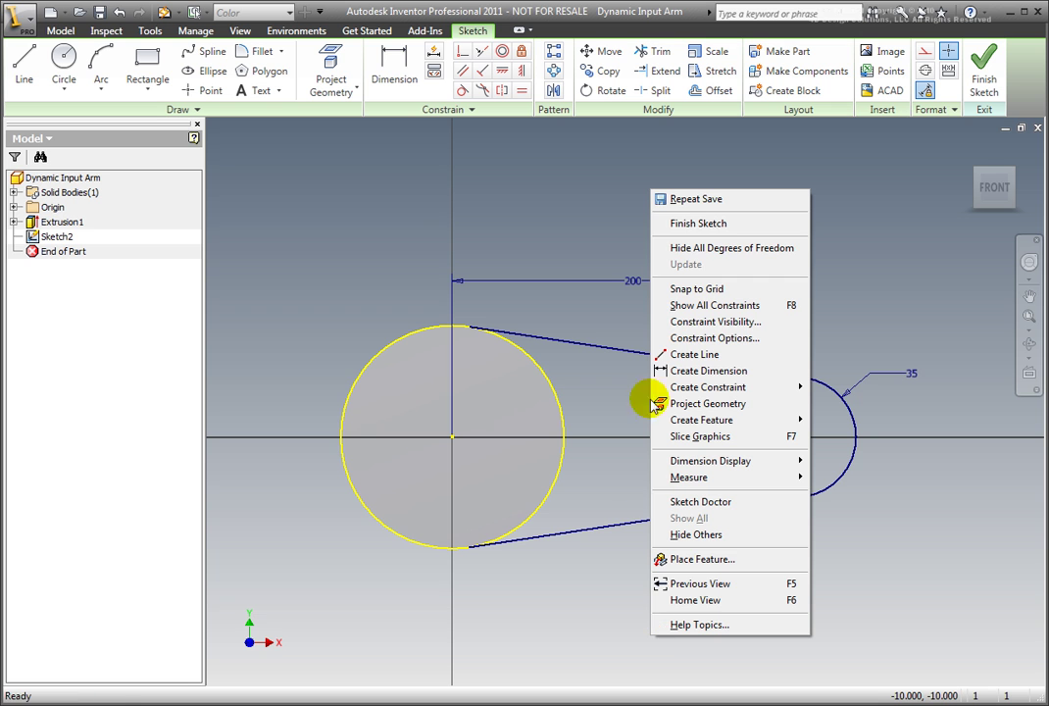
pyautogui.click(676, 223)
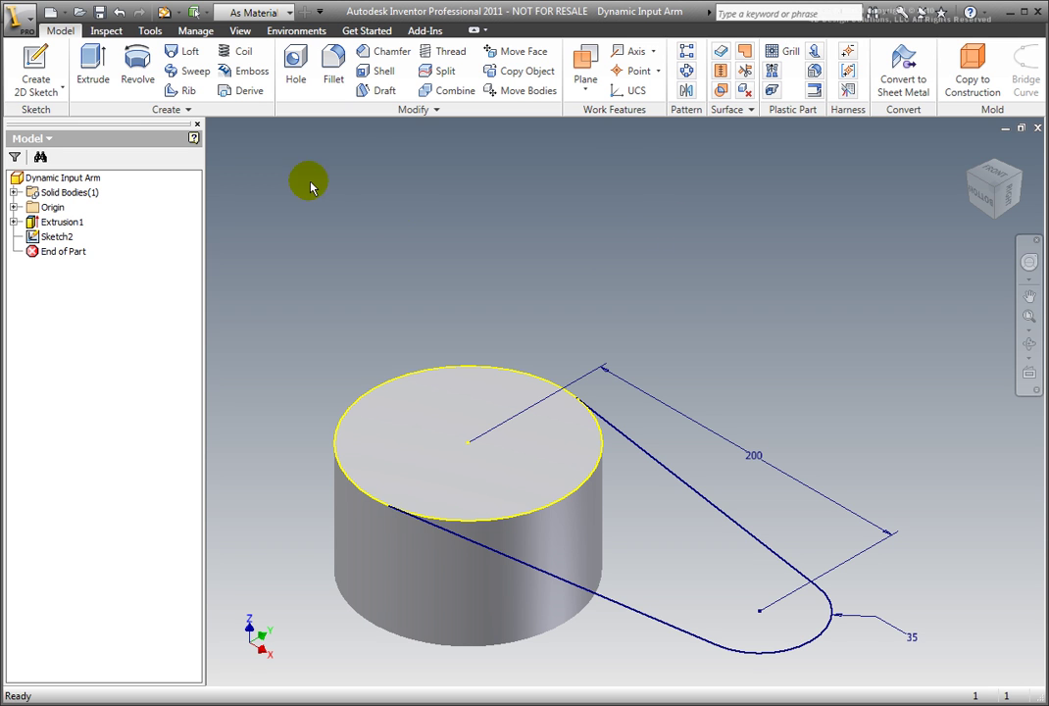
pyautogui.click(94, 71)
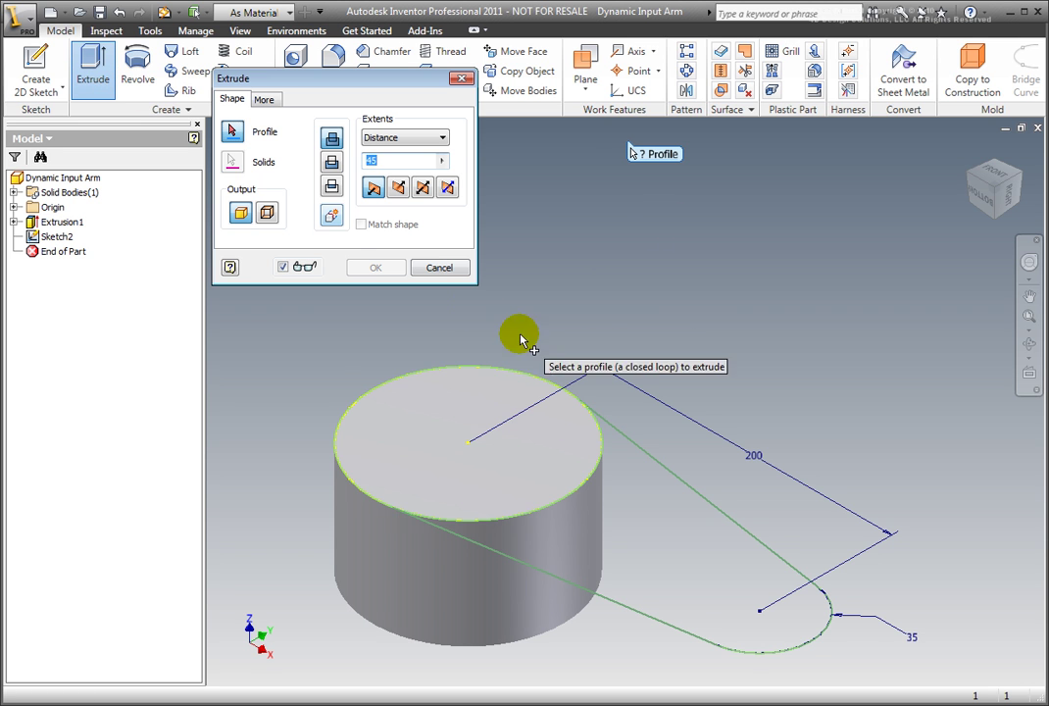
pyautogui.click(628, 481)
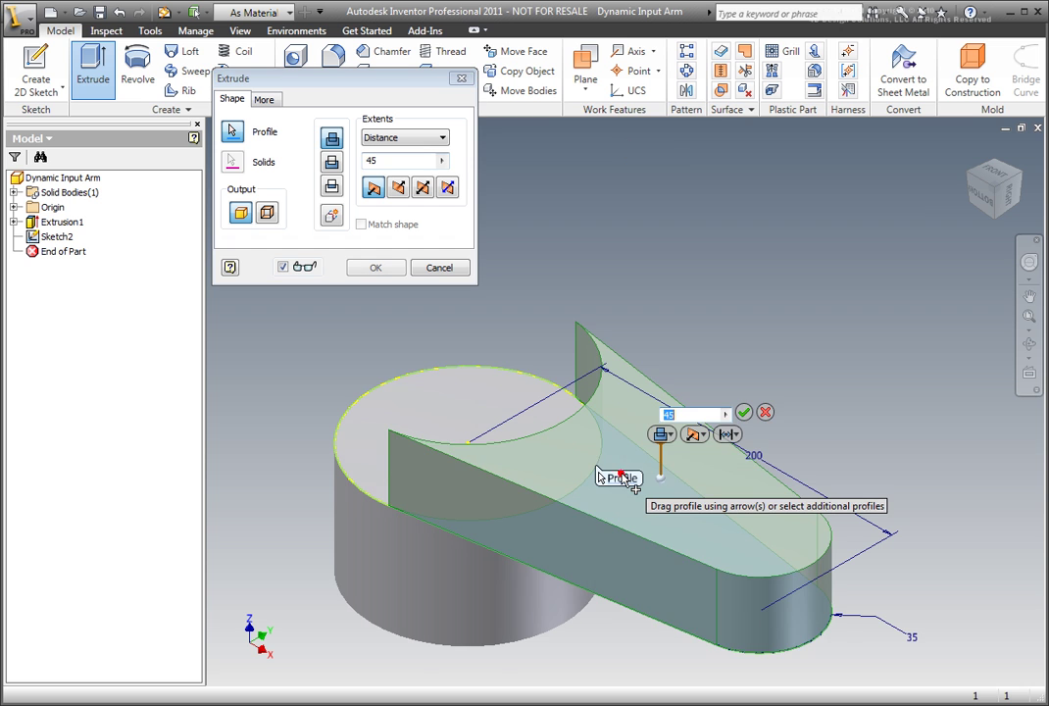
pyautogui.scroll(-1, 589, 456)
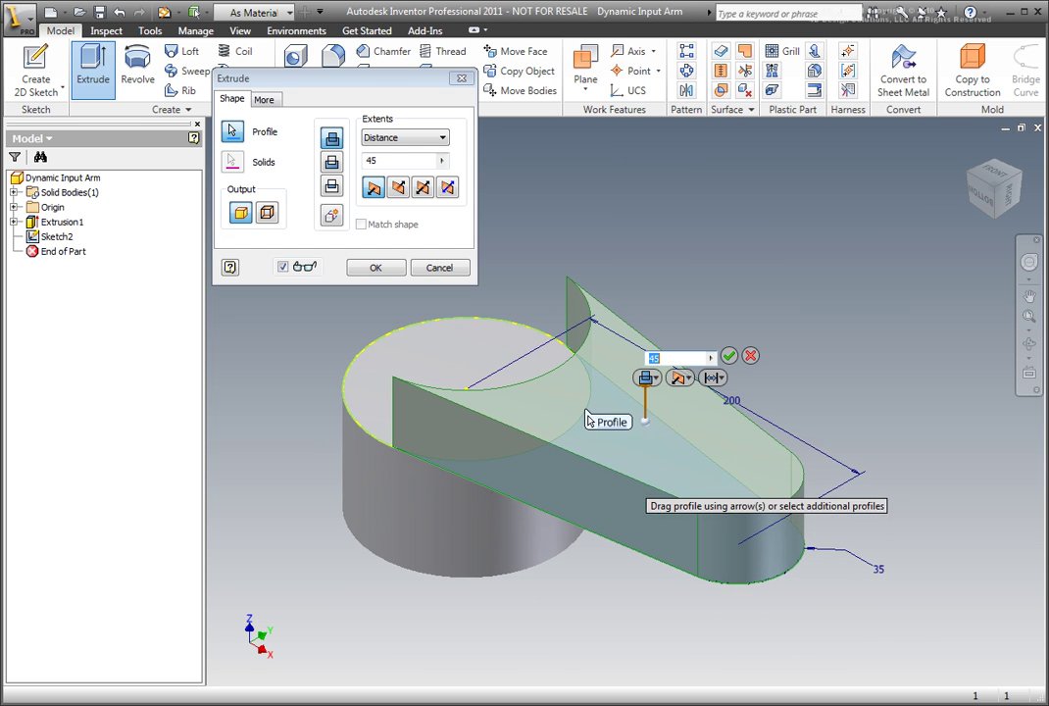
pyautogui.moveTo(646, 393); pyautogui.dragTo(645, 498)
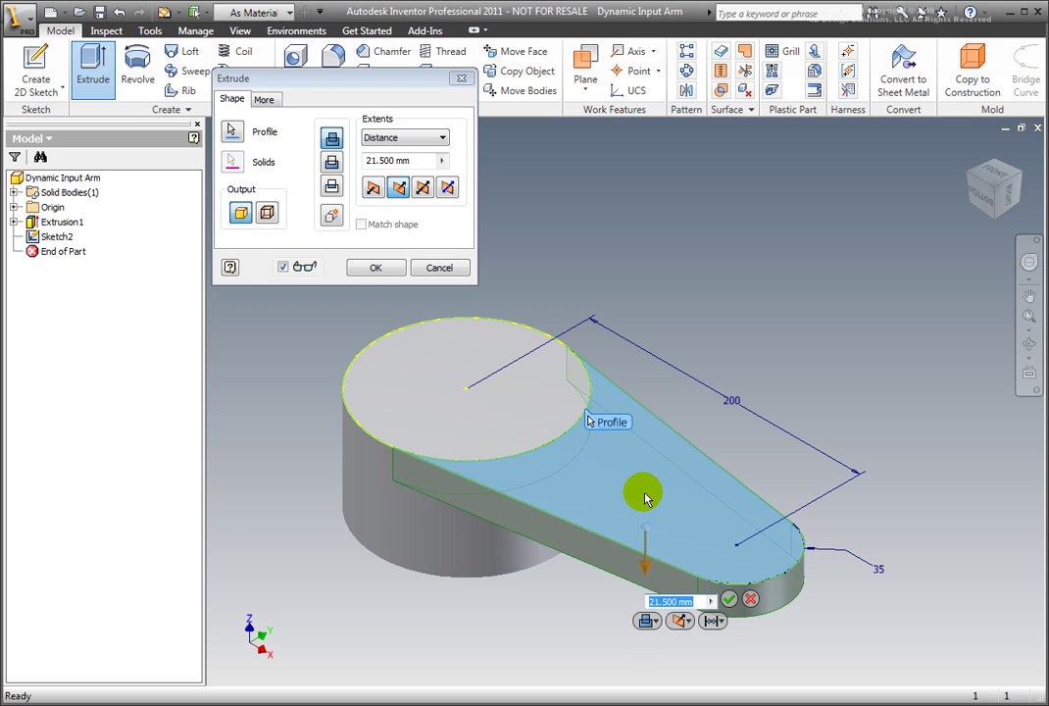
# Step: Set the arm extrusion to end at the Origin XY Plane and create Extrusion2
pyautogui.click(722, 623)
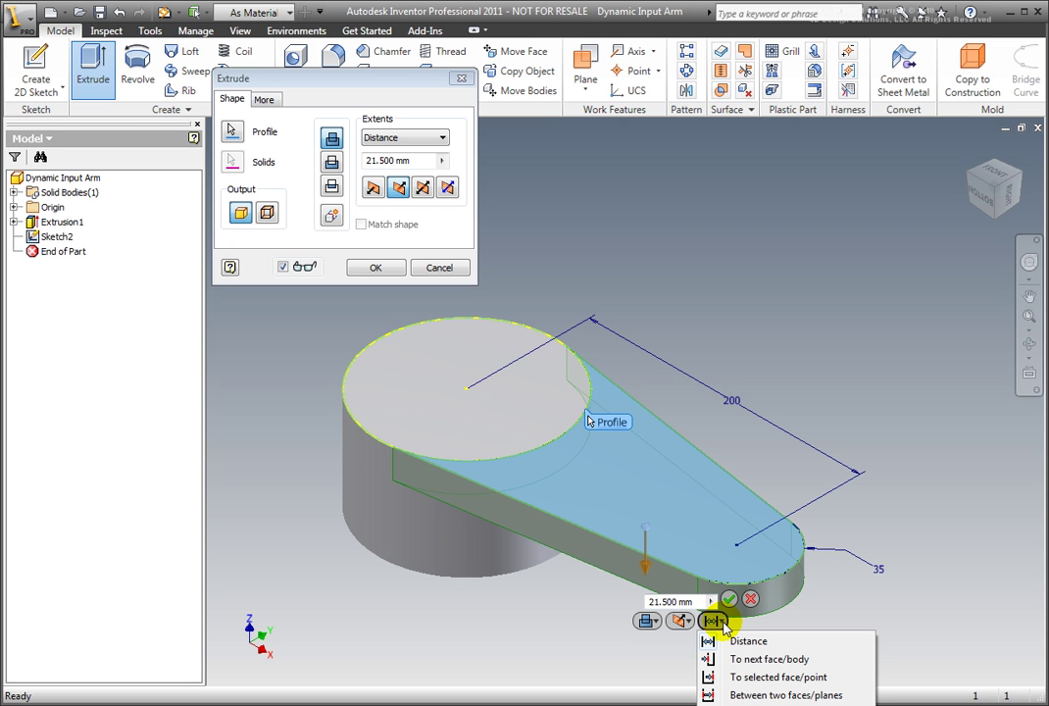
pyautogui.click(742, 678)
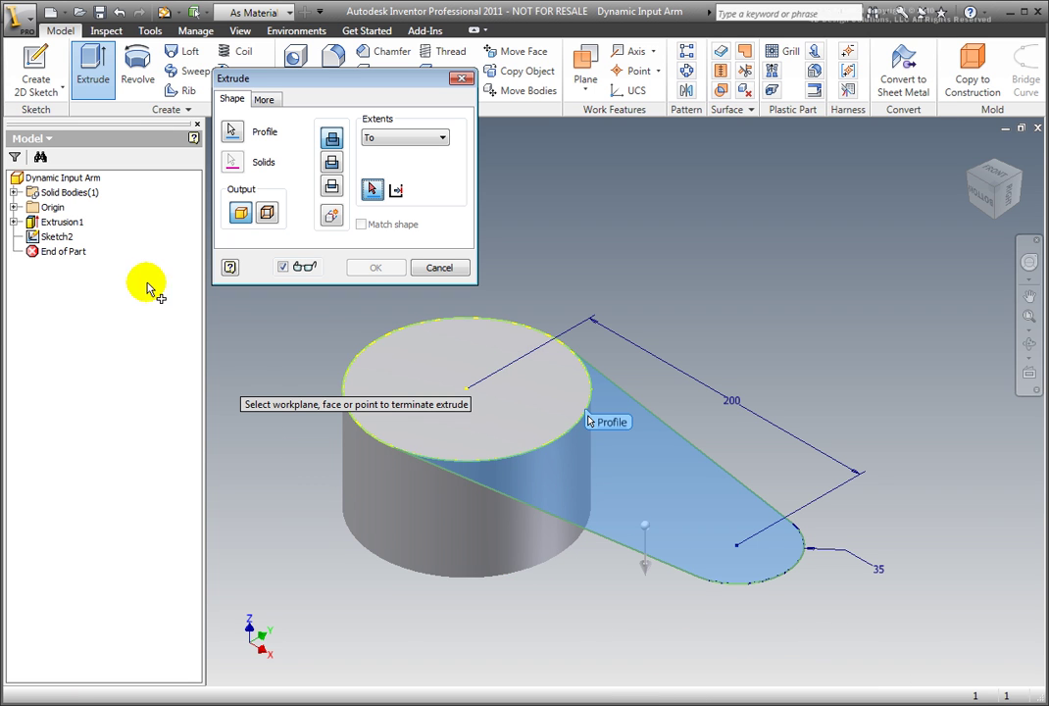
pyautogui.click(13, 207)
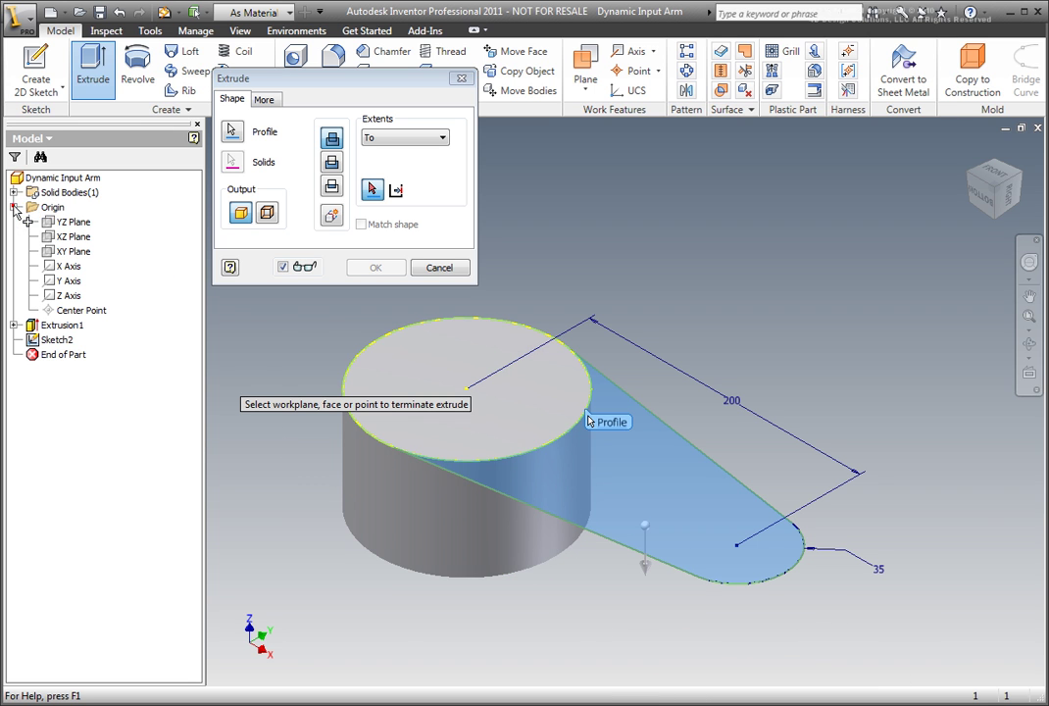
pyautogui.click(73, 253)
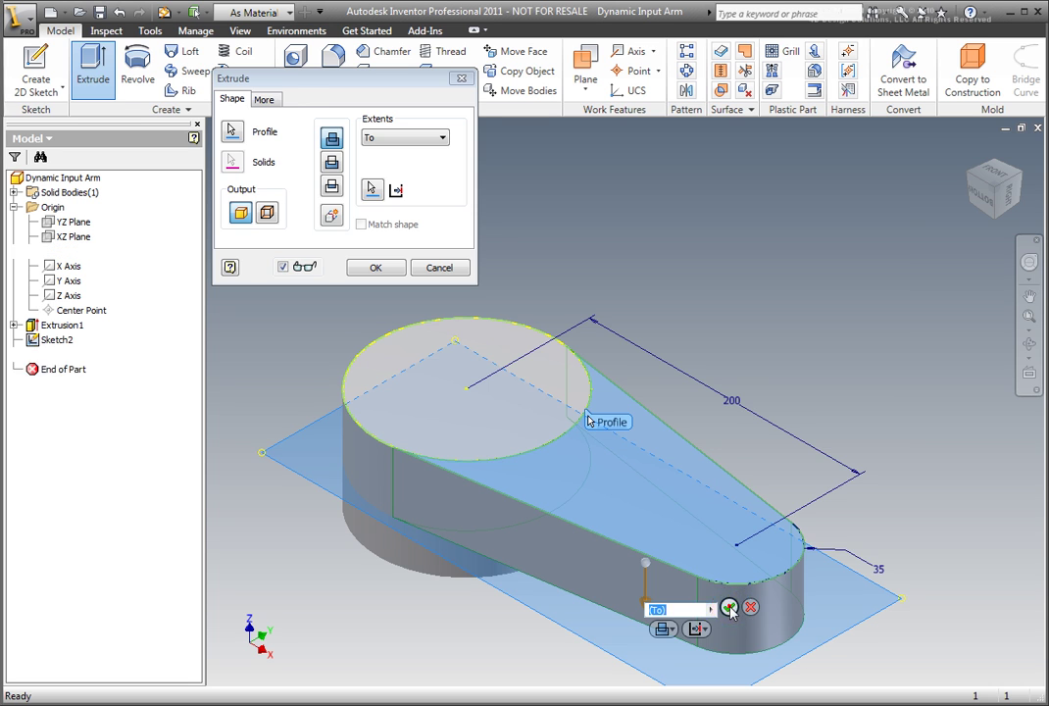
pyautogui.click(729, 608)
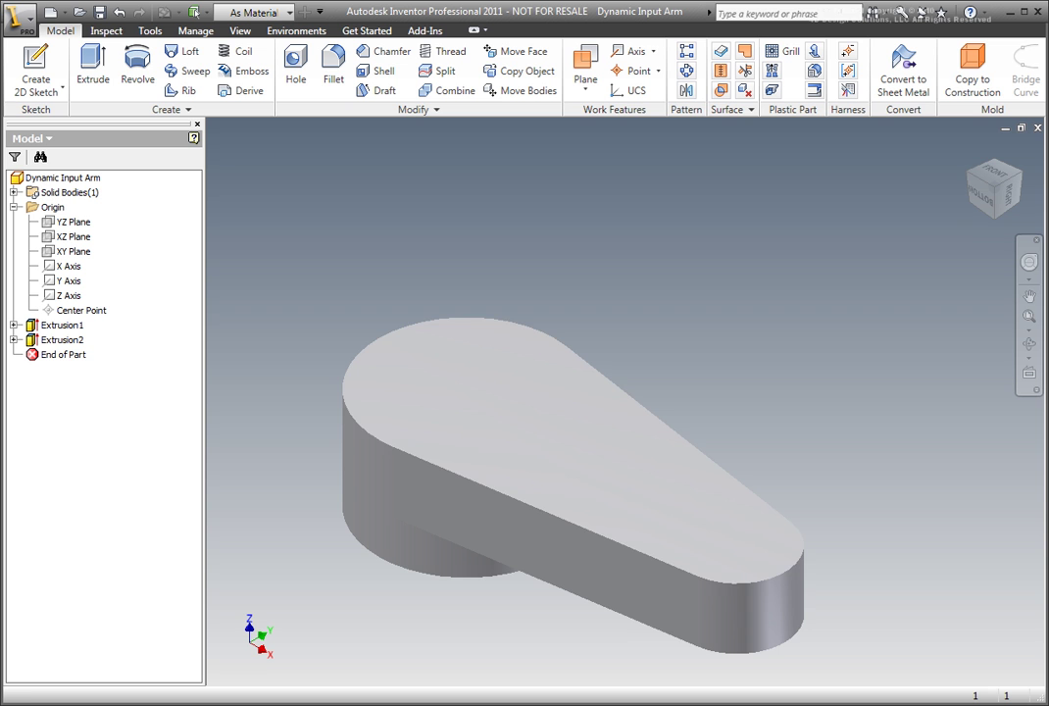
# Step: Start Sketch3 on the hub's circular end face
pyautogui.press('F6')
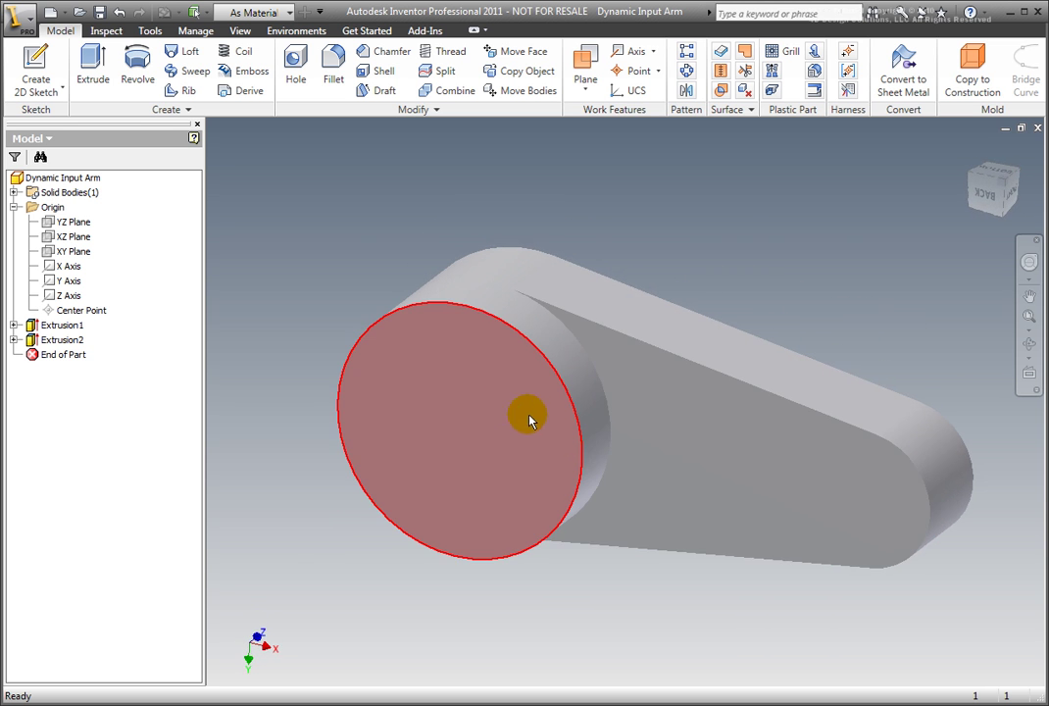
pyautogui.click(392, 392)
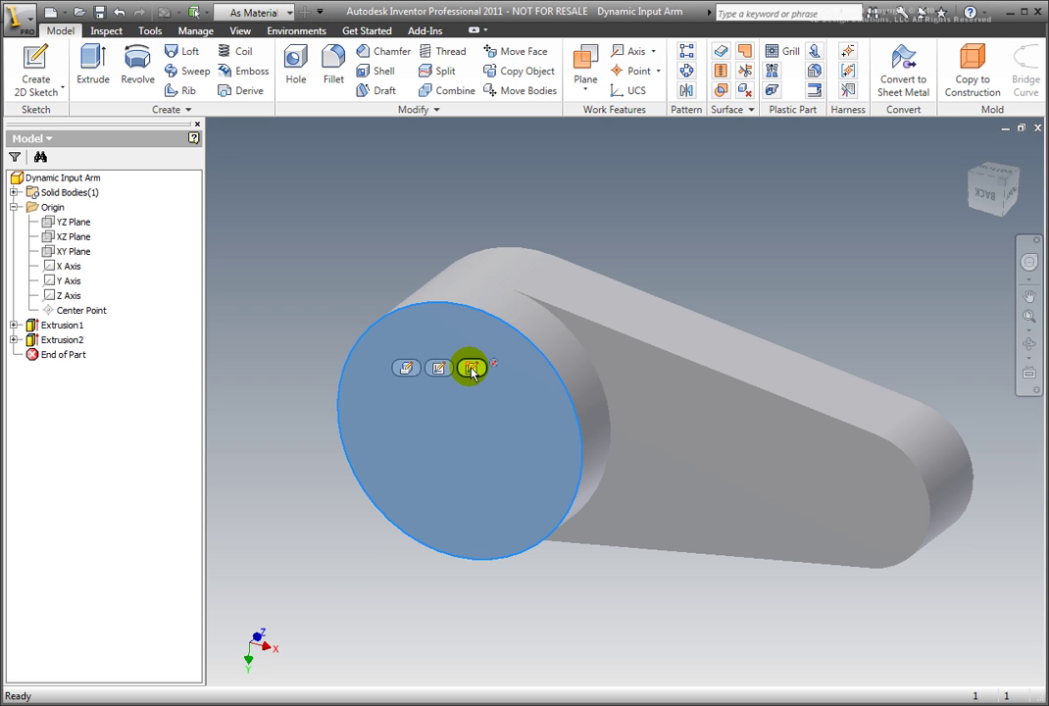
pyautogui.click(471, 369)
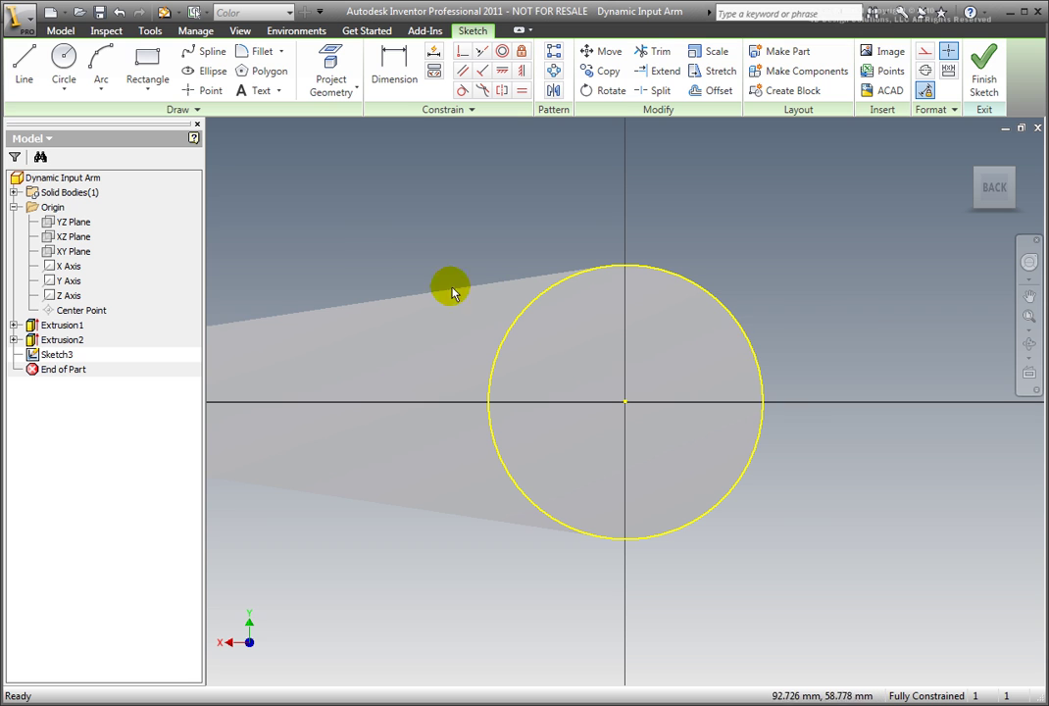
# Step: Draw a 65 × 65 mm rectangle inside the hub circle
pyautogui.click(160, 68)
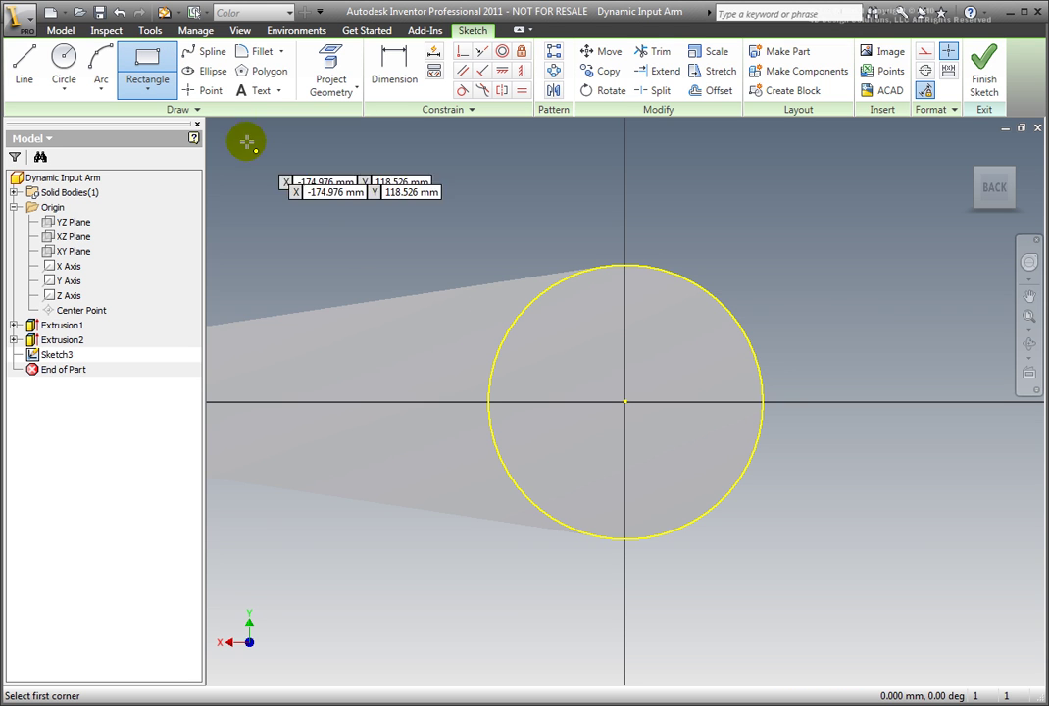
pyautogui.click(575, 469)
pyautogui.moveTo(588, 461); pyautogui.dragTo(700, 336)
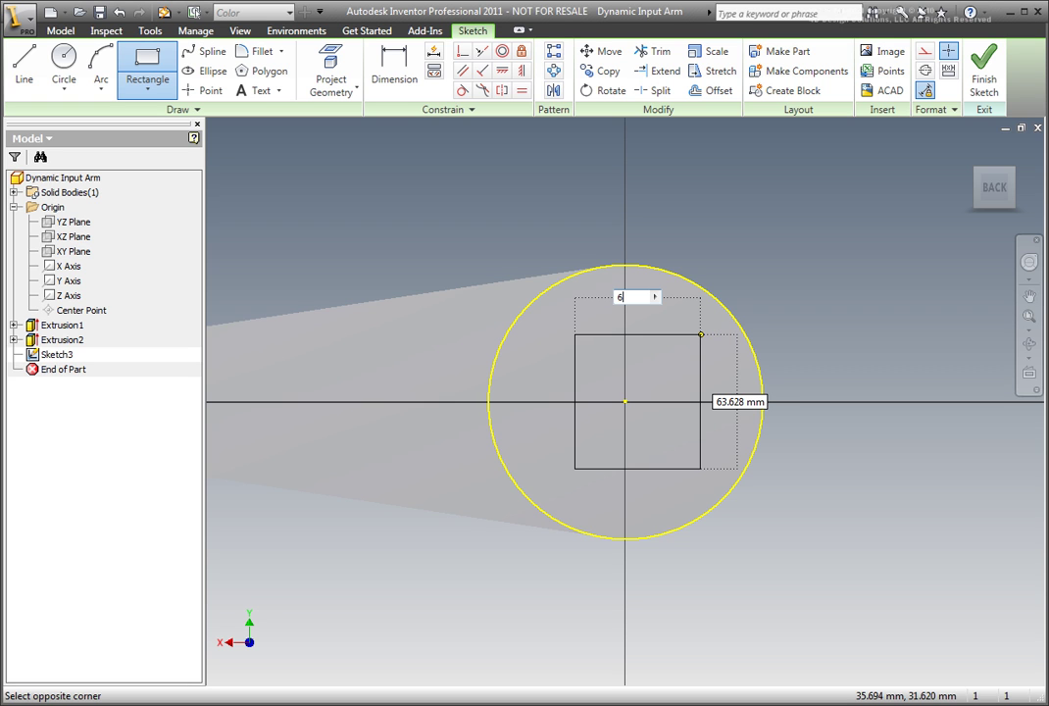
pyautogui.write('65')
pyautogui.press('Tab')
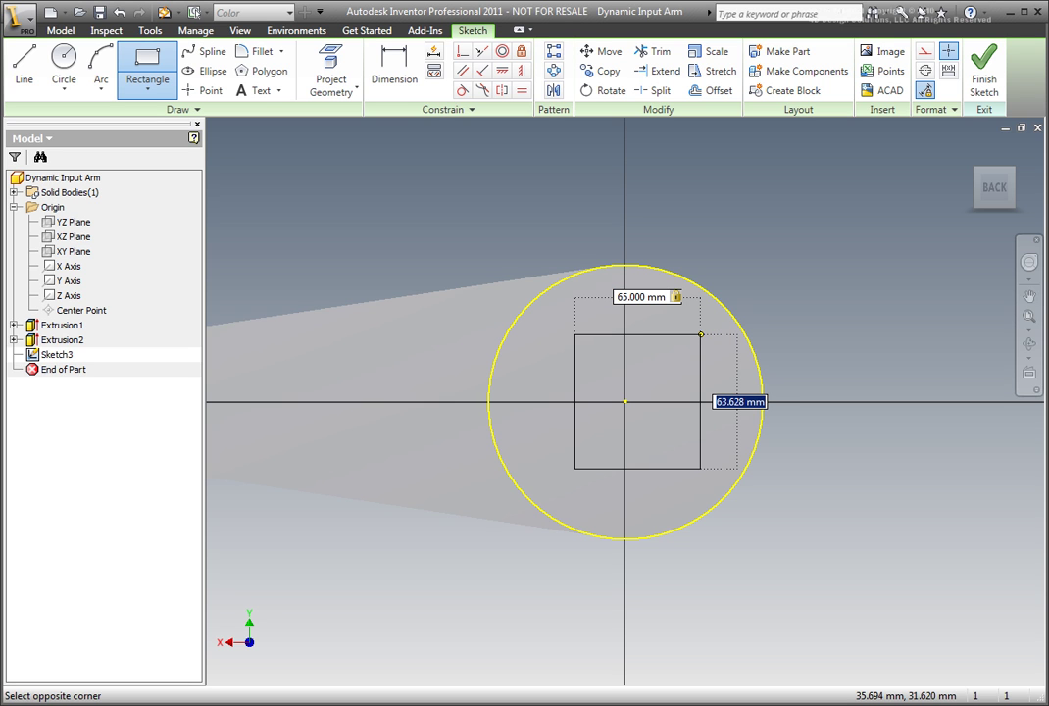
pyautogui.press('Tab')
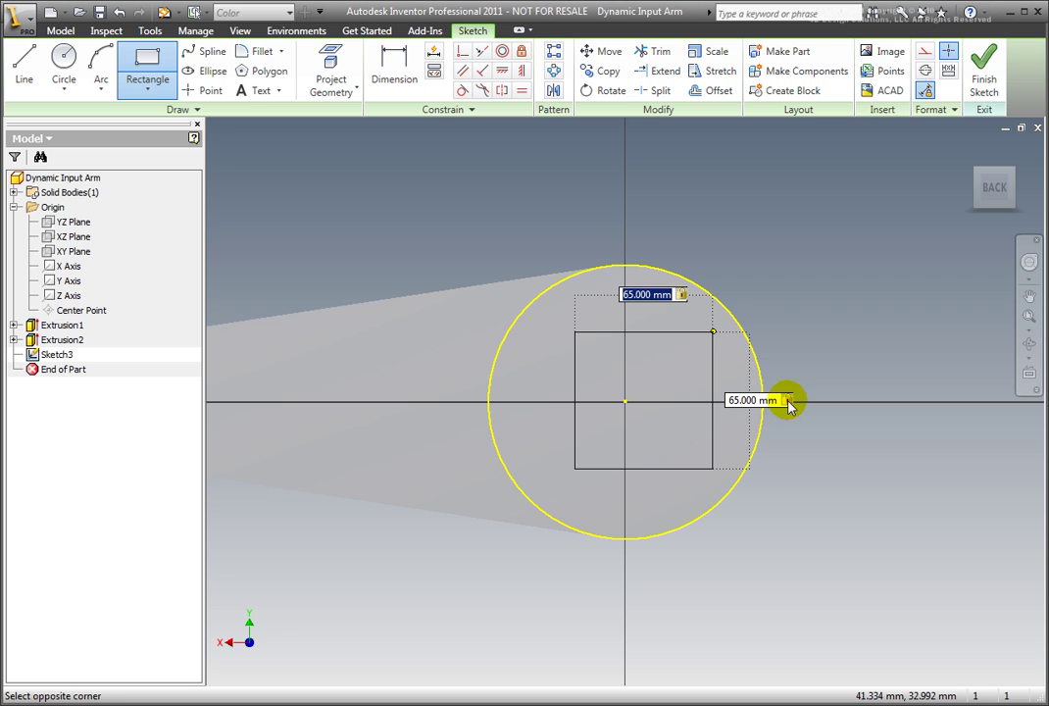
pyautogui.click(713, 331)
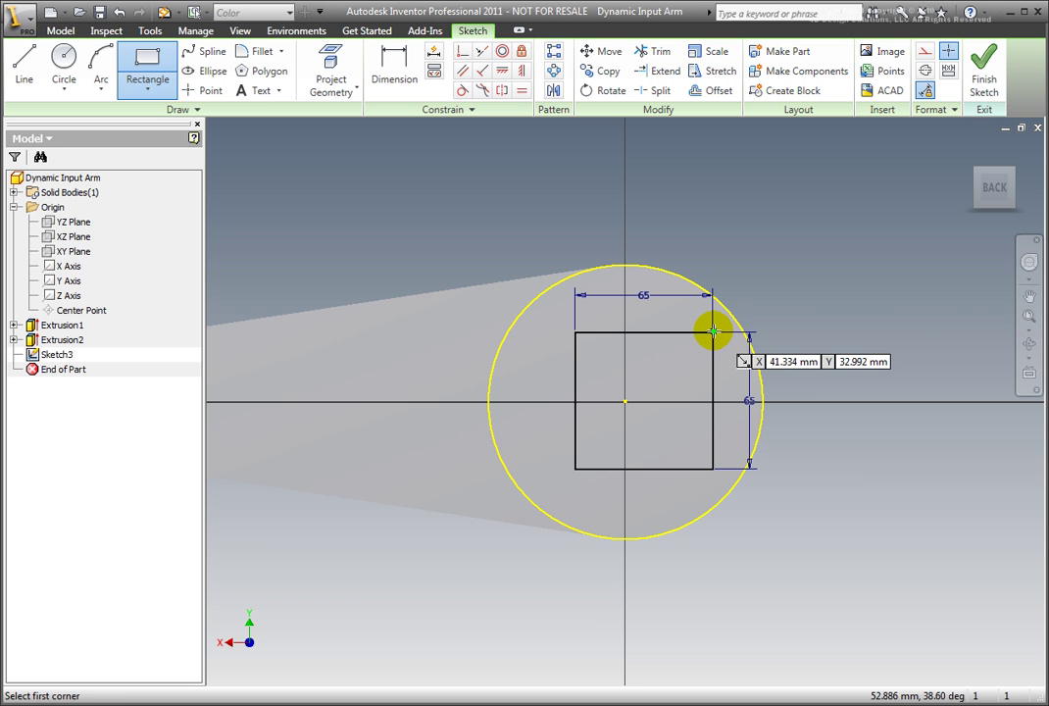
pyautogui.rightClick(762, 298)
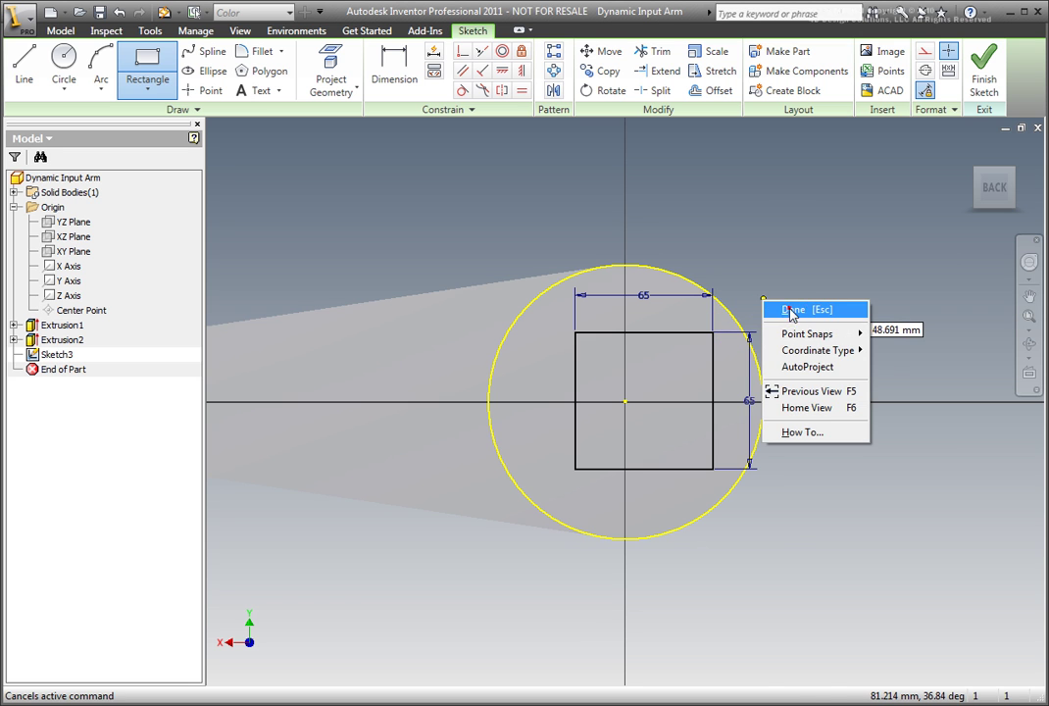
pyautogui.click(791, 310)
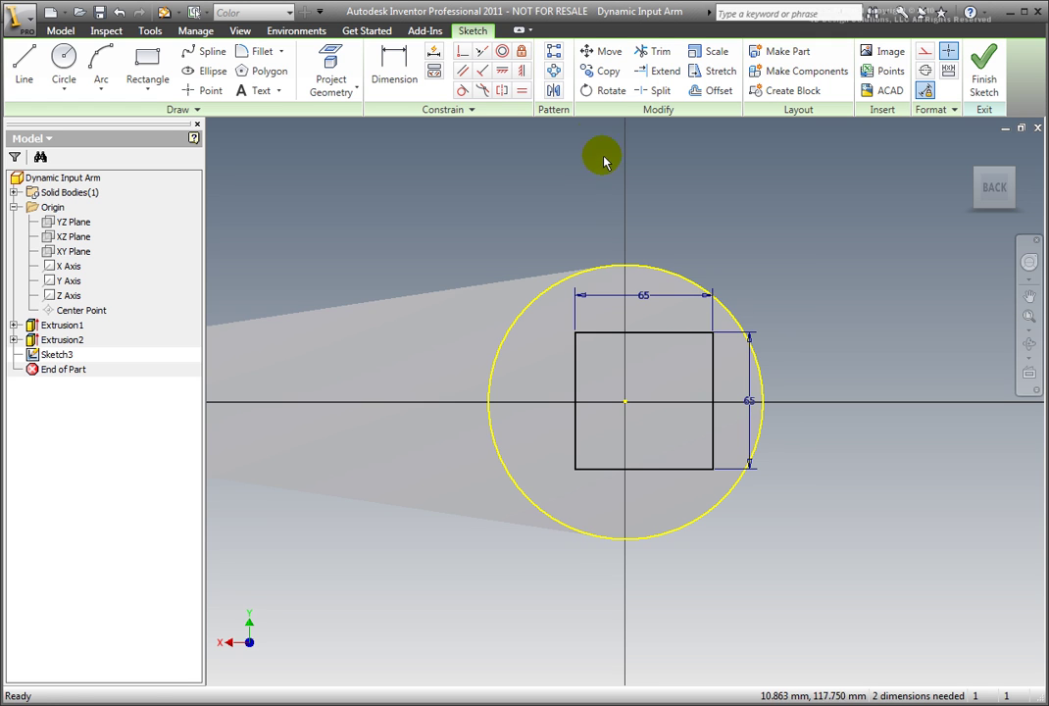
# Step: Centre the square on the hub by aligning its left and top edge midpoints to the hub centre
pyautogui.click(500, 74)
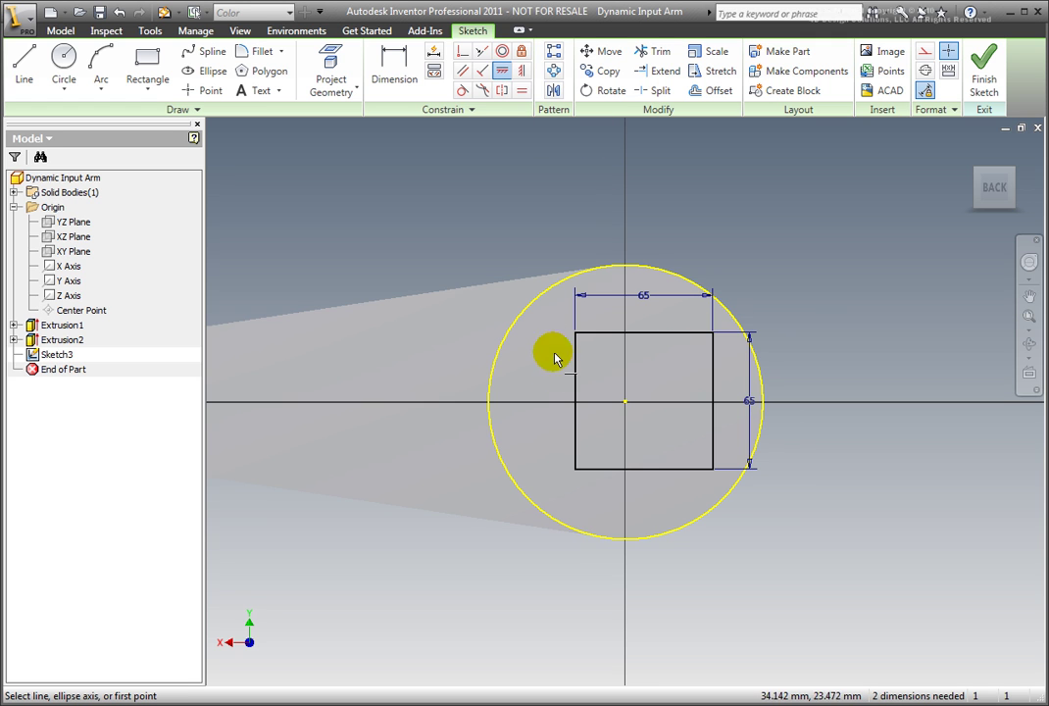
pyautogui.click(574, 402)
pyautogui.click(626, 403)
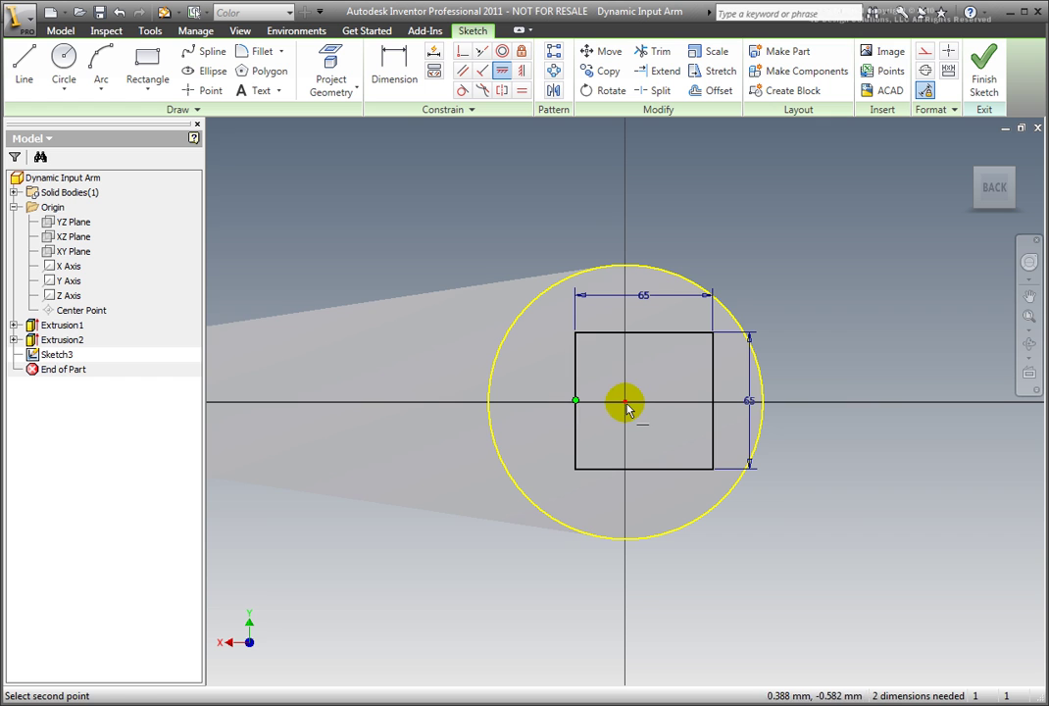
pyautogui.click(521, 69)
pyautogui.click(645, 334)
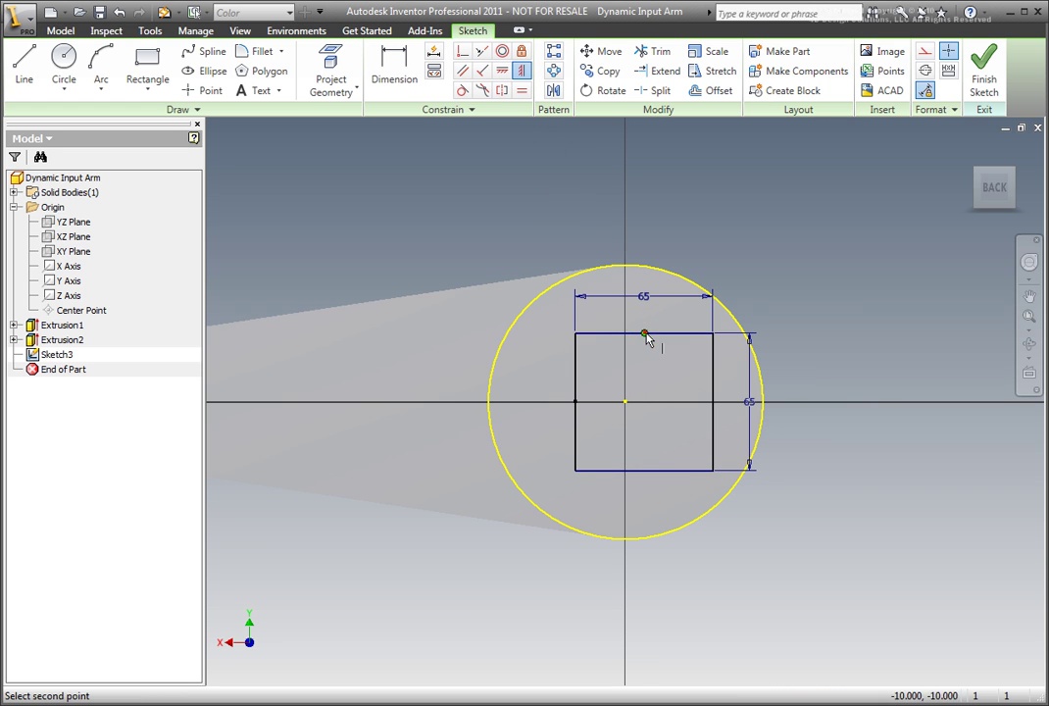
pyautogui.click(625, 402)
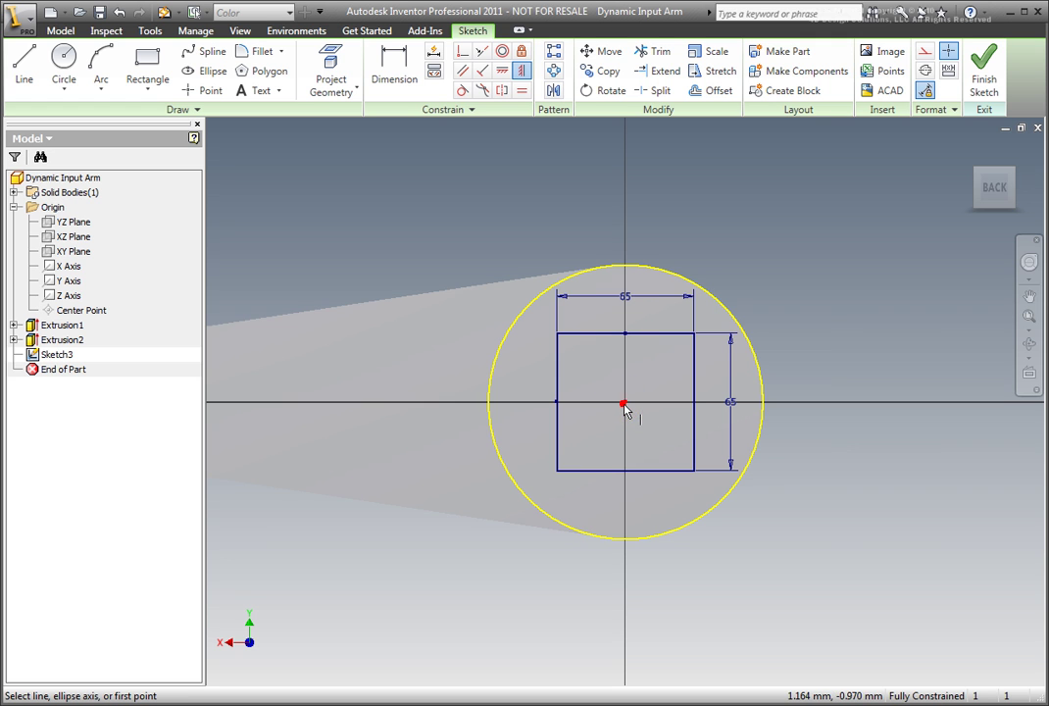
# Step: End the constraint command and finish Sketch3
pyautogui.rightClick(757, 275)
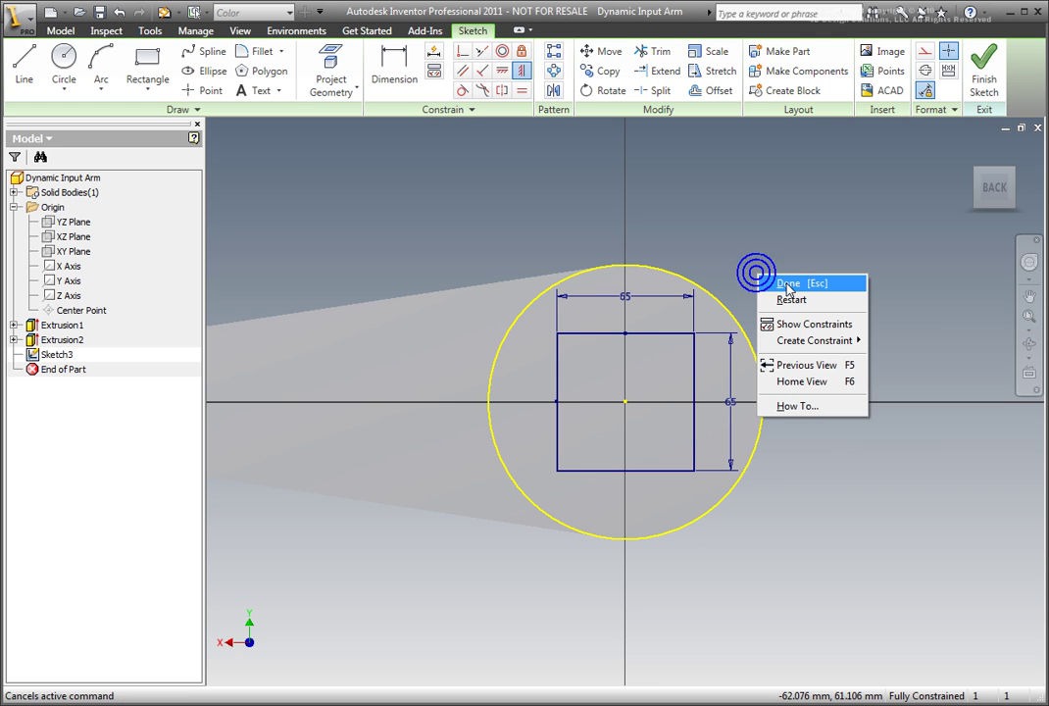
pyautogui.click(787, 283)
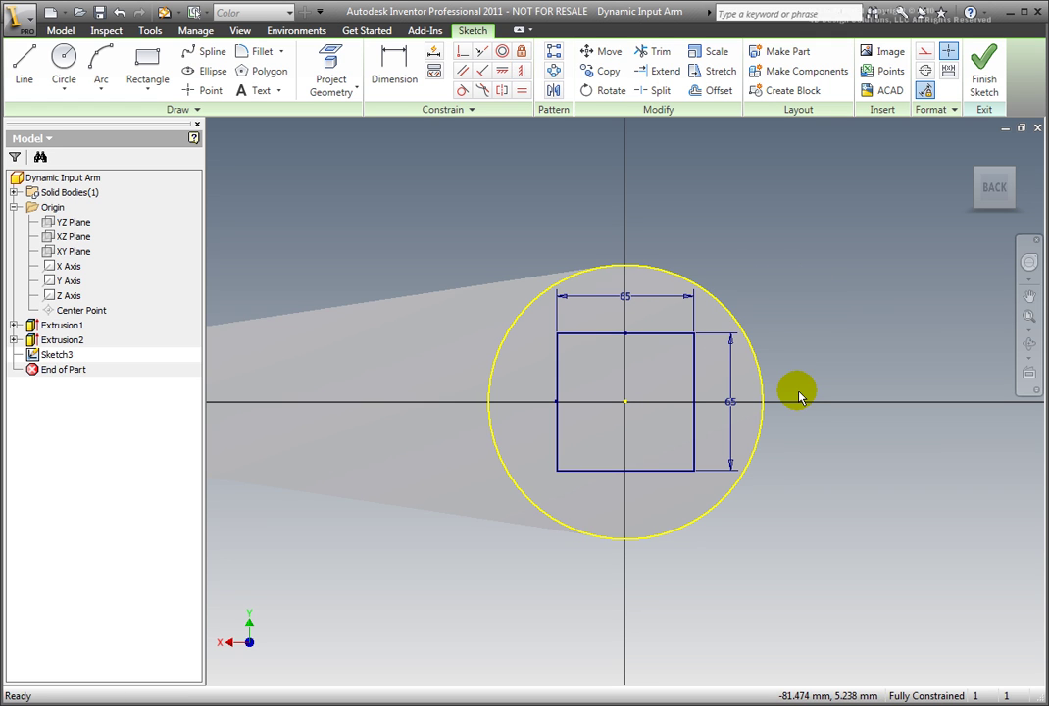
pyautogui.rightClick(765, 605)
pyautogui.click(790, 192)
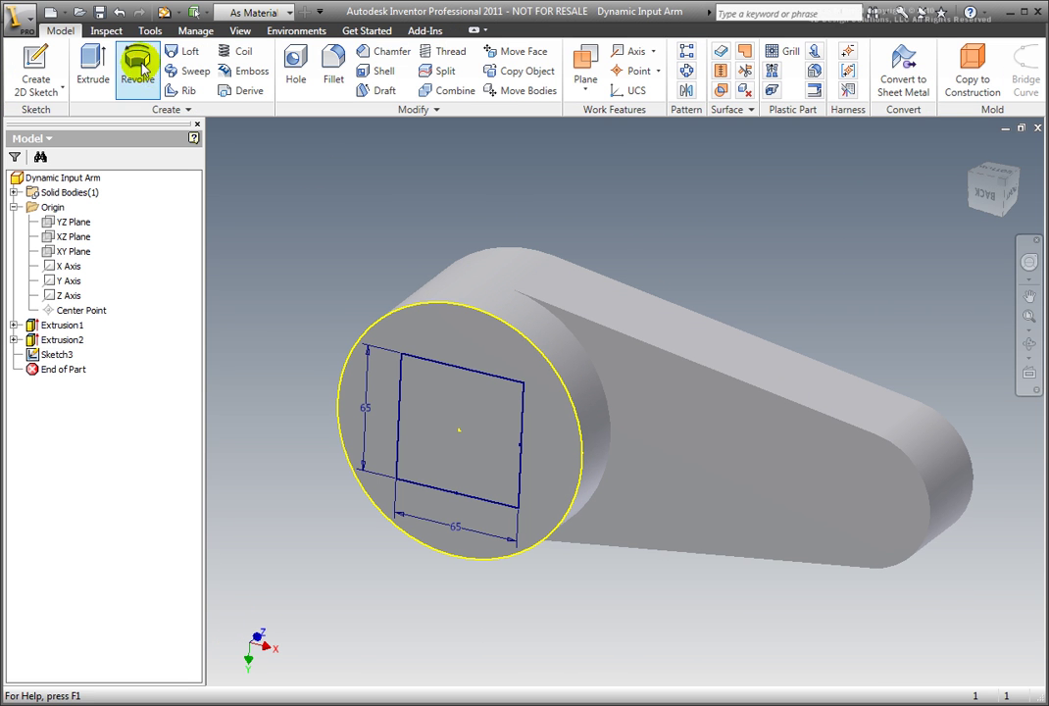
# Step: Extrude the square profile as a Through All cut, creating Extrusion3's 65 mm square hole
pyautogui.click(93, 65)
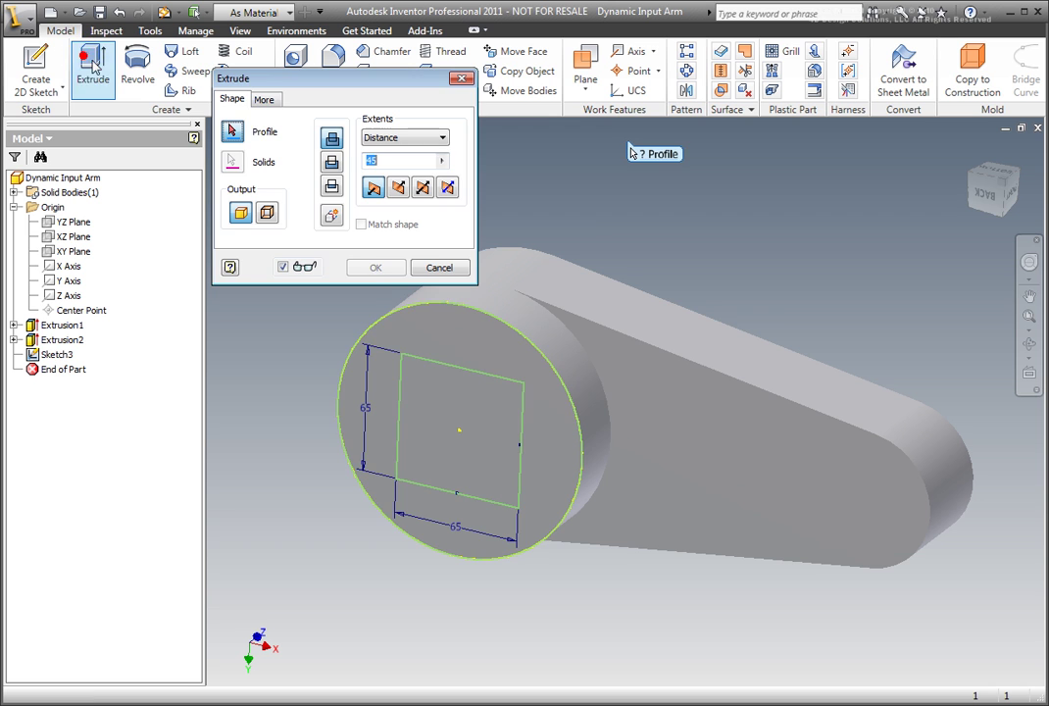
pyautogui.click(445, 384)
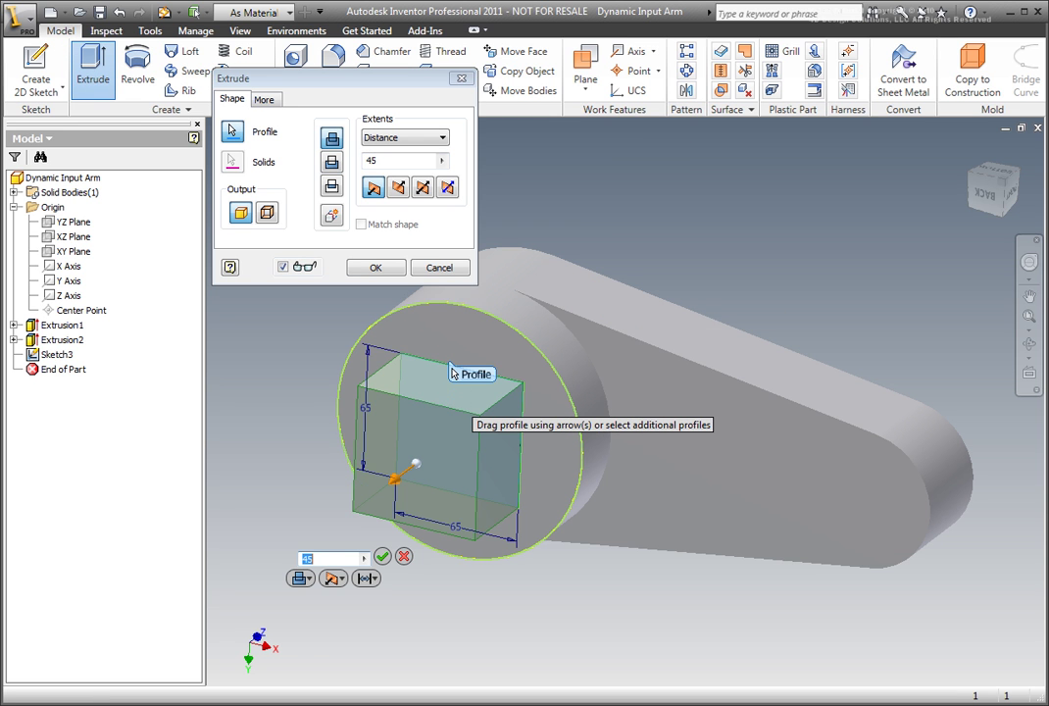
pyautogui.click(307, 578)
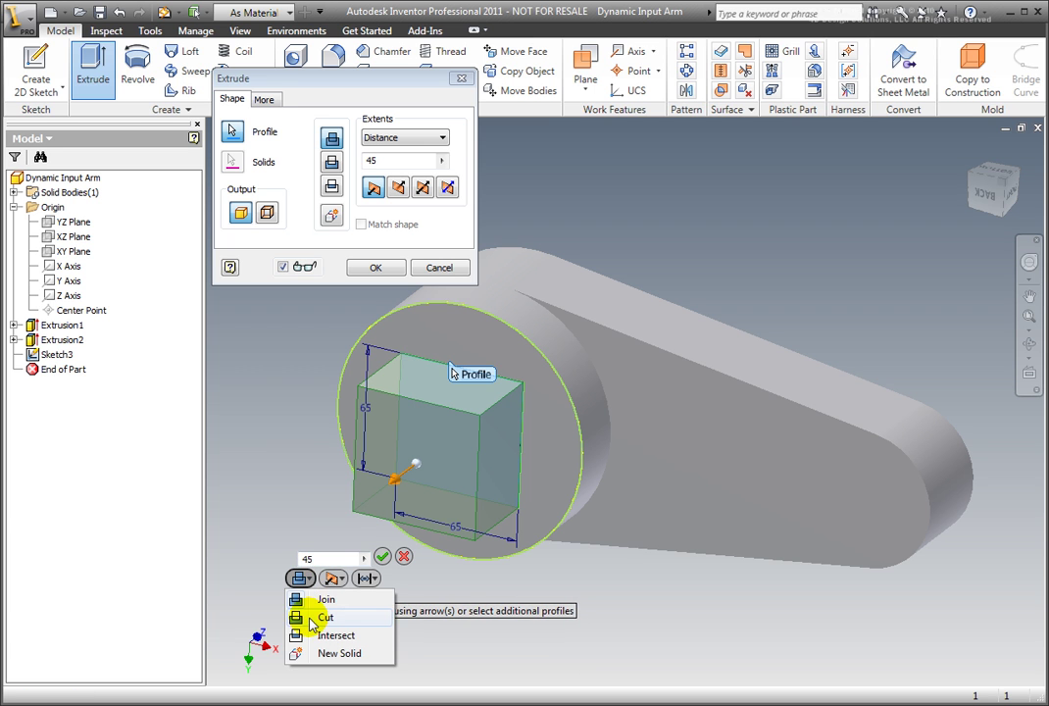
pyautogui.click(323, 617)
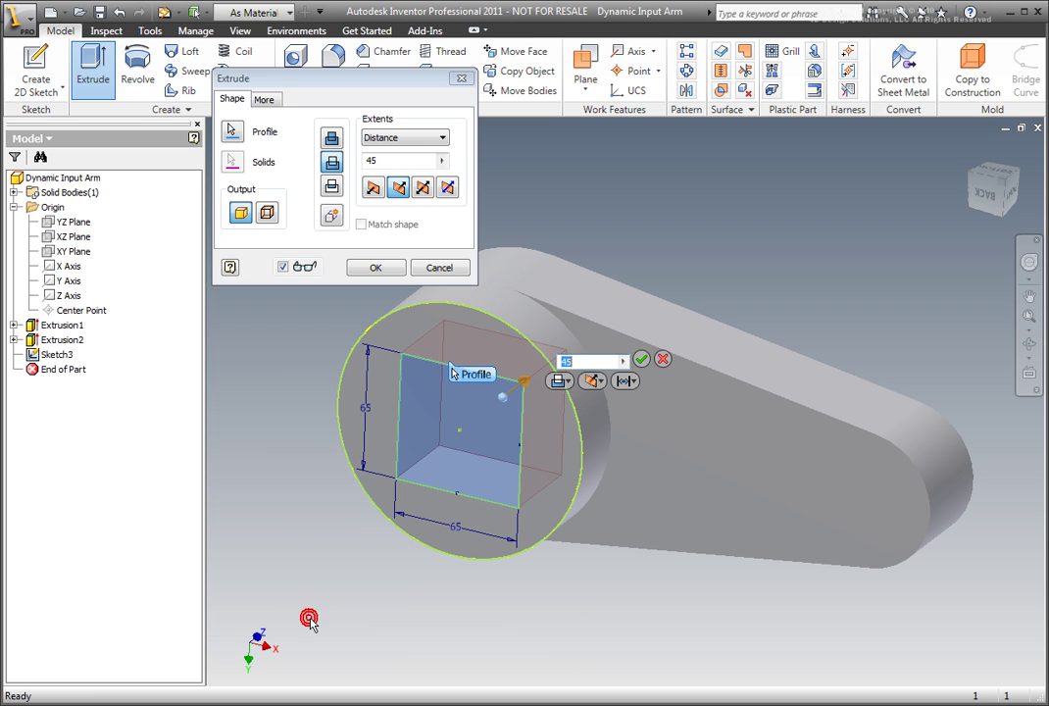
pyautogui.click(629, 381)
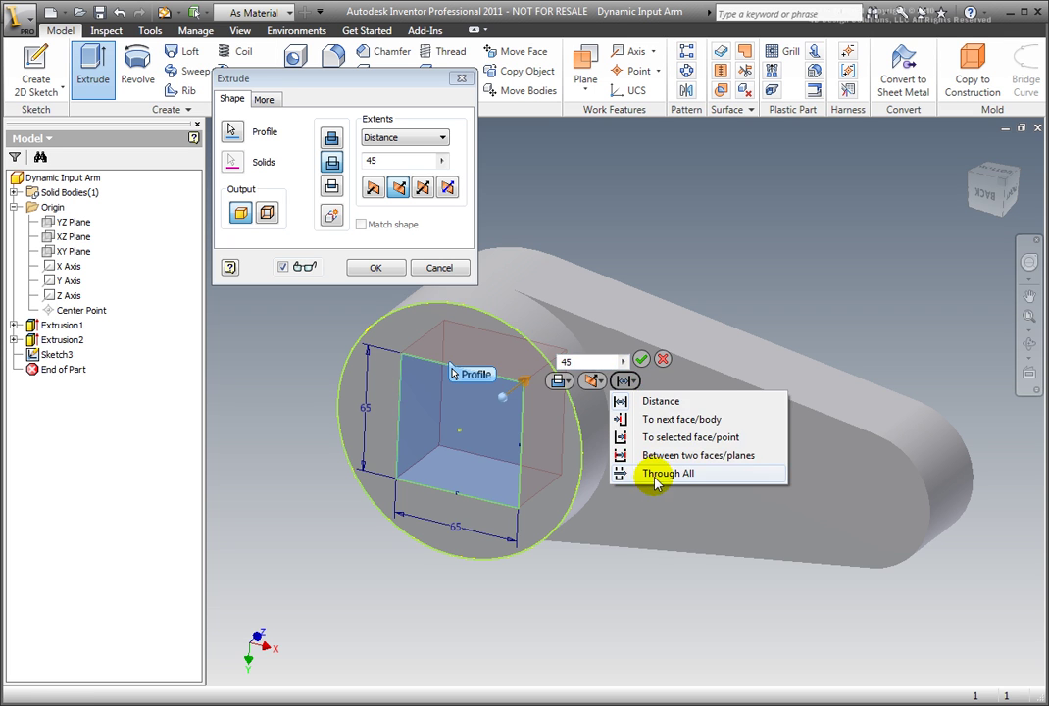
pyautogui.click(632, 521)
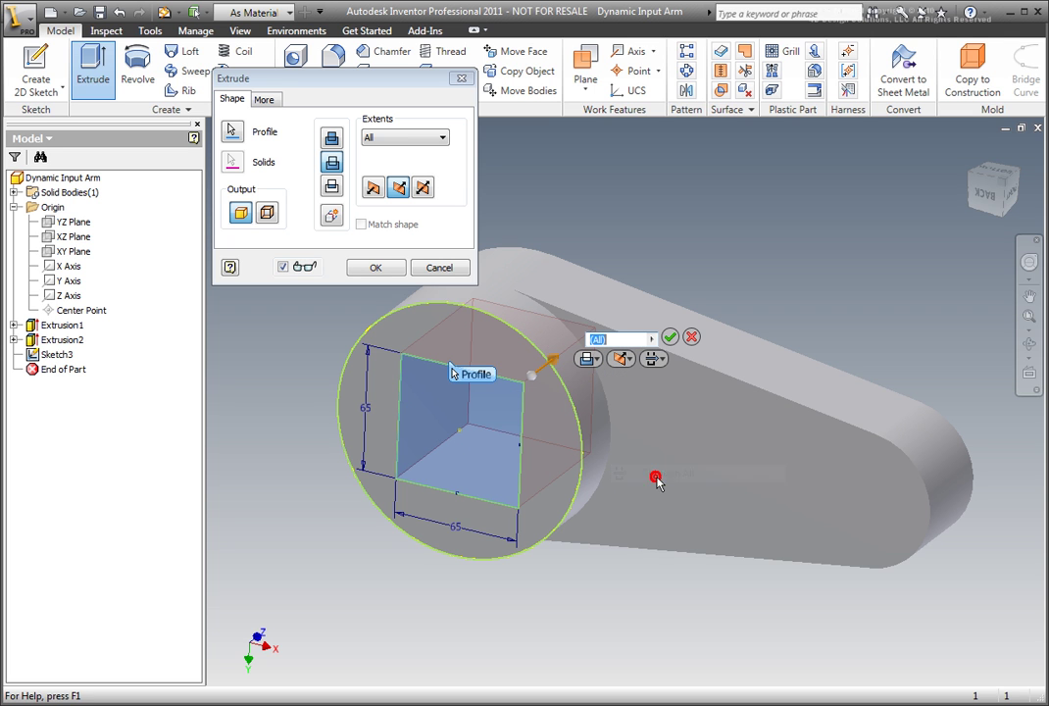
pyautogui.click(669, 337)
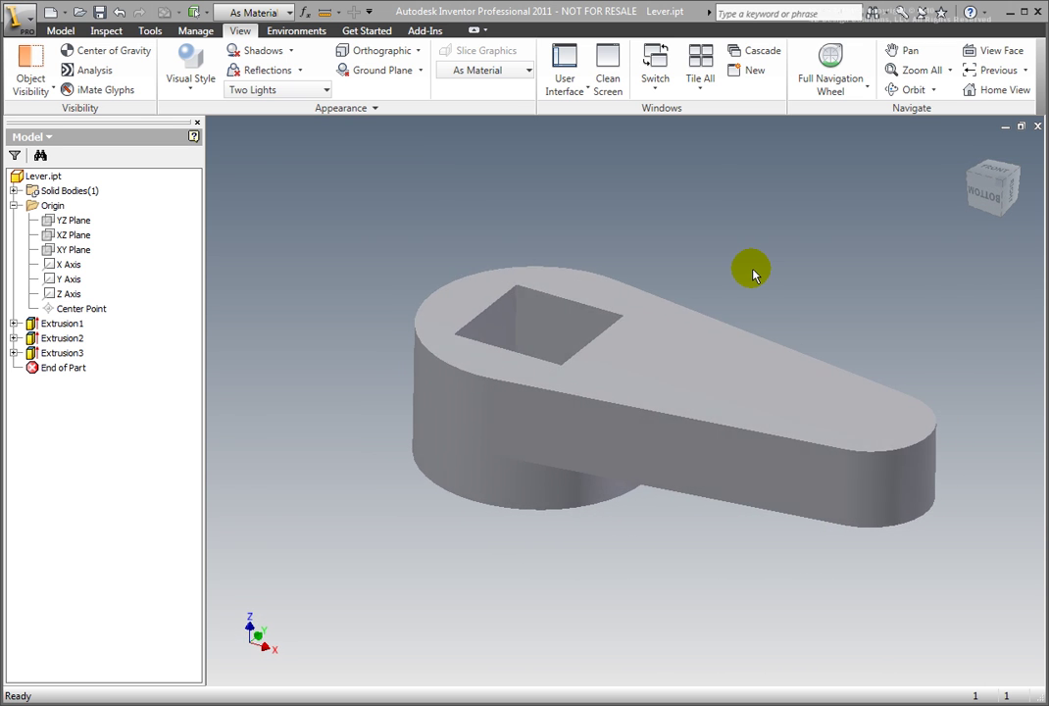
# Step: Edit Extrusion1 so the hub extends 39 mm downward with a 20° taper
pyautogui.click(438, 404)
pyautogui.click(452, 379)
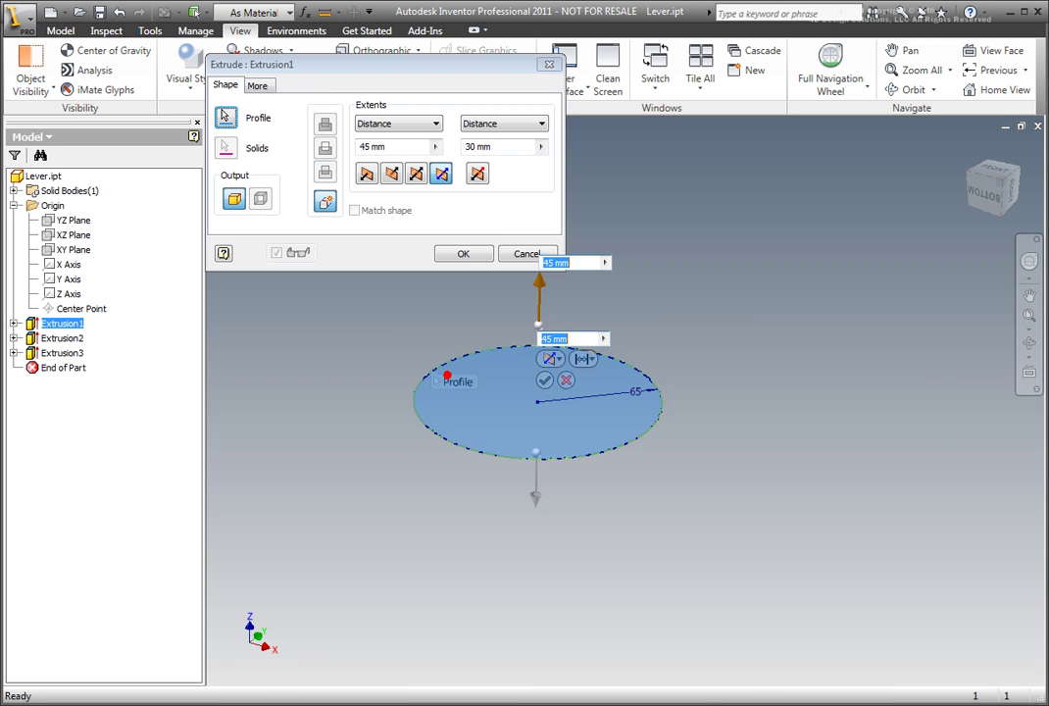
pyautogui.click(534, 485)
pyautogui.moveTo(536, 493); pyautogui.dragTo(536, 502)
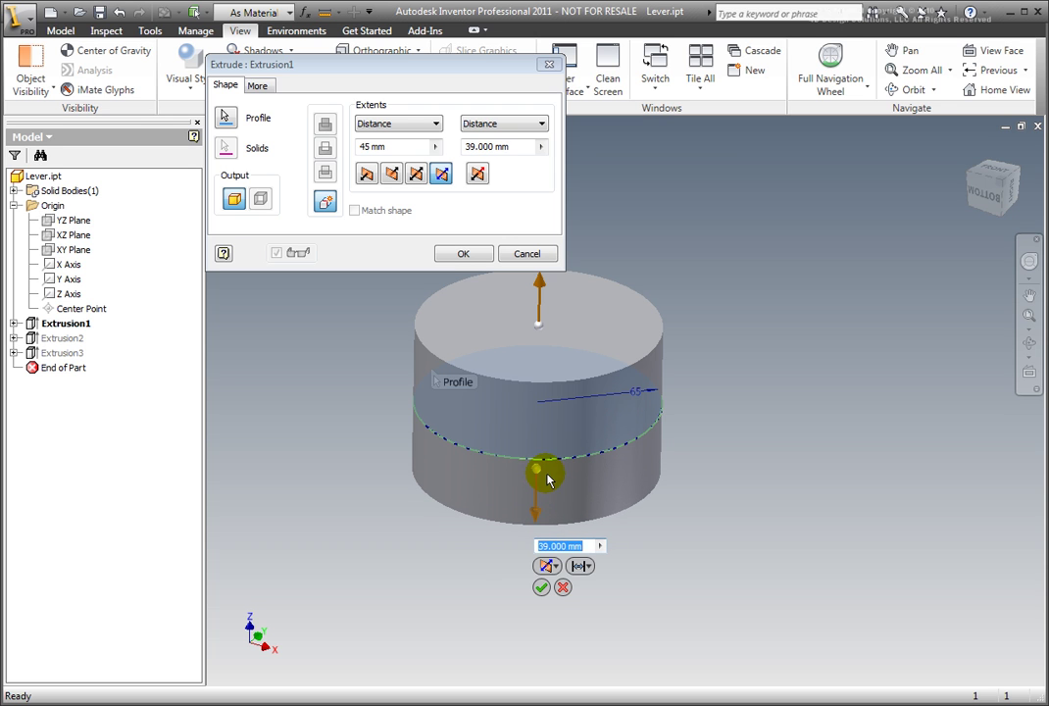
pyautogui.click(536, 471)
pyautogui.moveTo(540, 477); pyautogui.dragTo(556, 470)
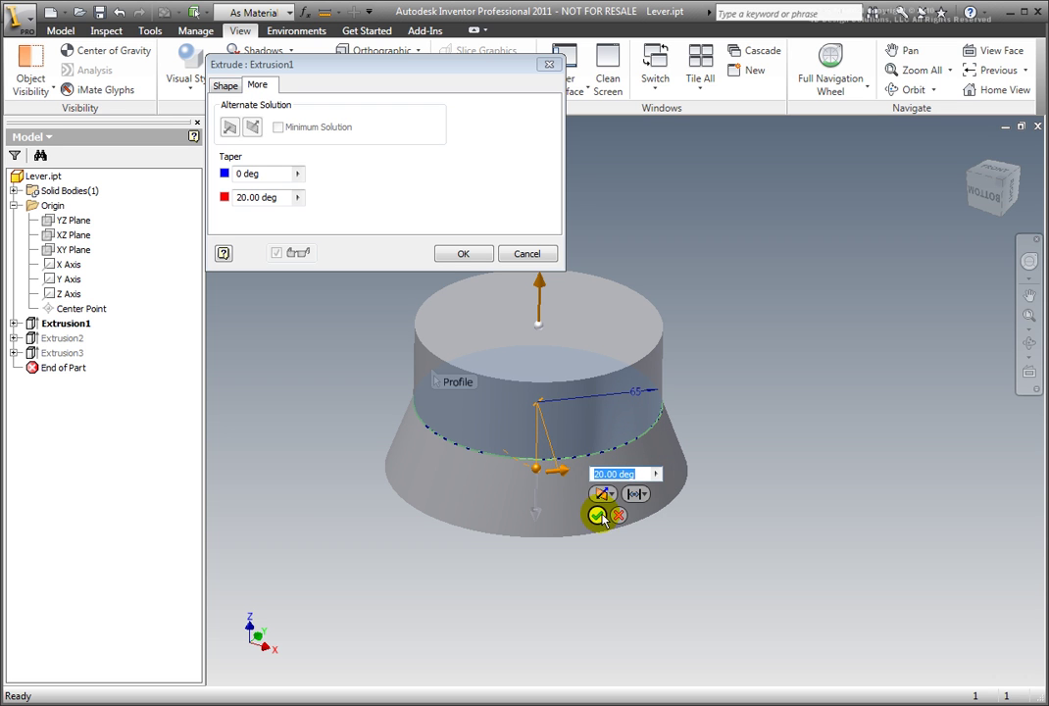
pyautogui.click(597, 517)
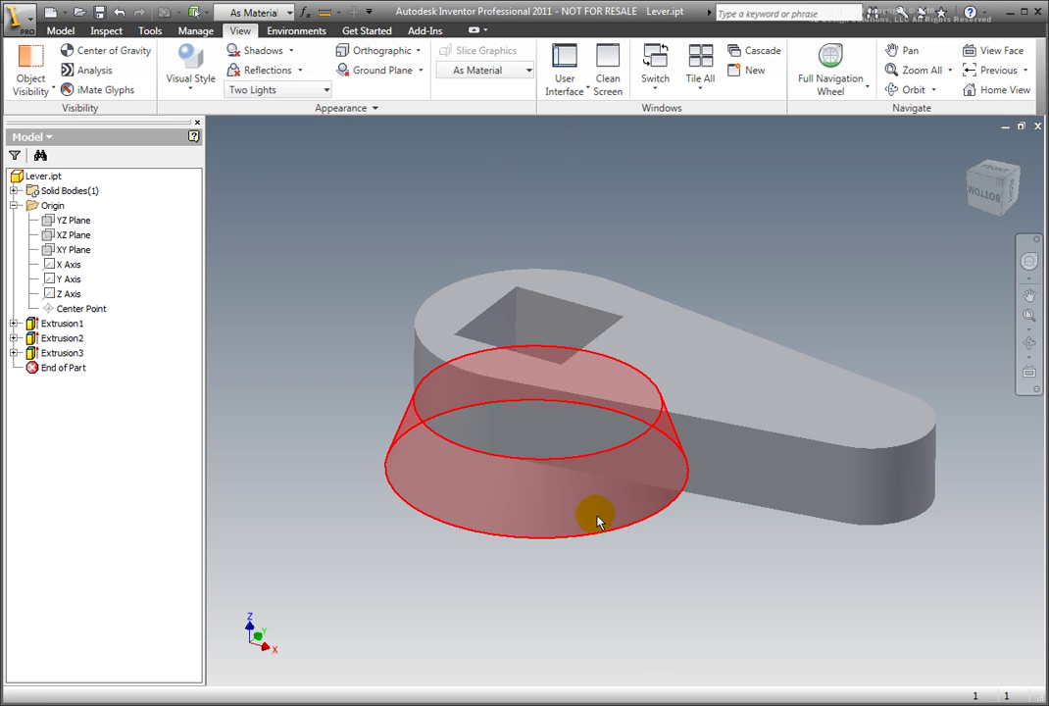
# Step: Fillet the flared hub's bottom circular edge with a 4.25 mm radius
pyautogui.click(391, 487)
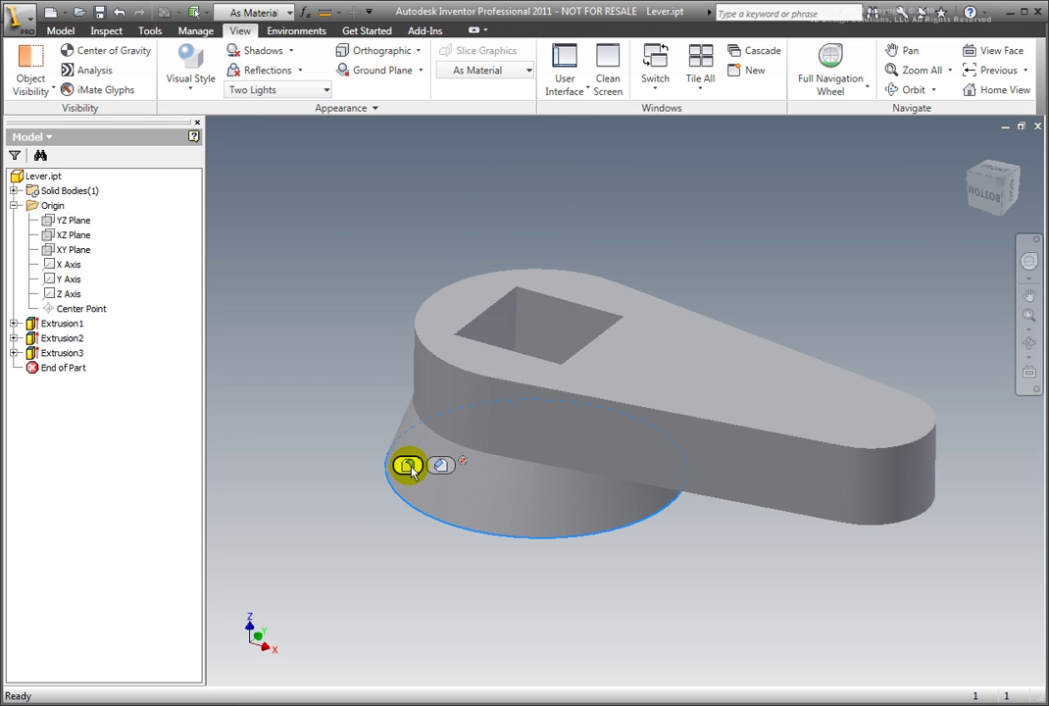
pyautogui.click(406, 471)
pyautogui.moveTo(412, 457)
pyautogui.mouseDown()
pyautogui.moveTo(405, 434)
pyautogui.moveTo(415, 438)
pyautogui.moveTo(395, 436)
pyautogui.moveTo(373, 455)
pyautogui.moveTo(400, 442)
pyautogui.mouseUp()
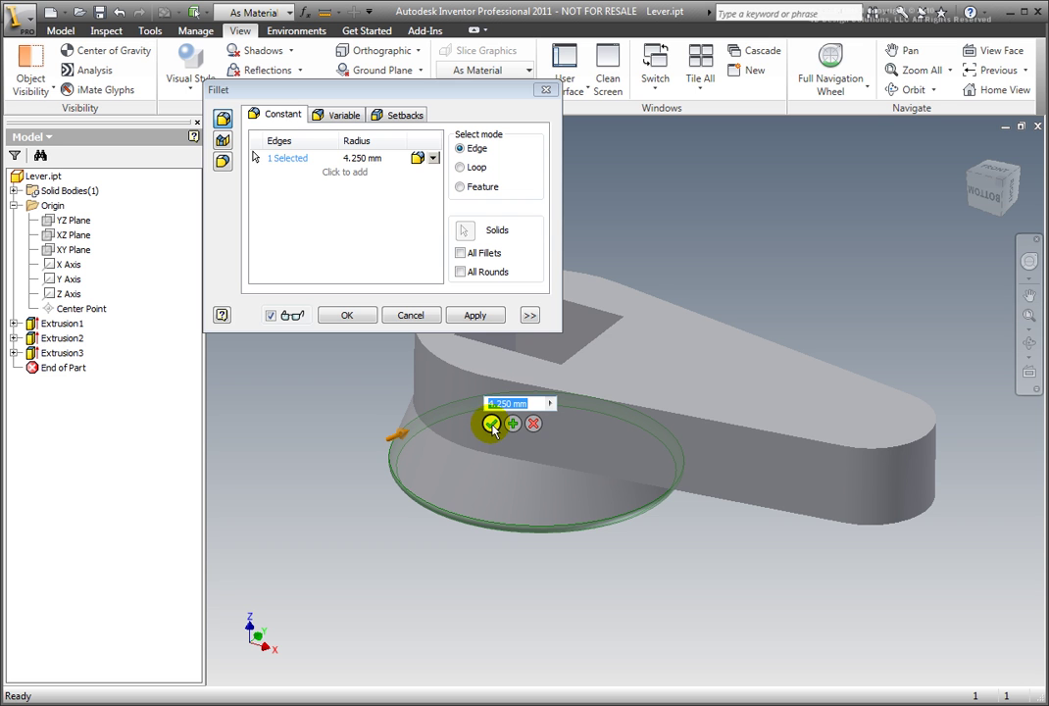
pyautogui.click(490, 422)
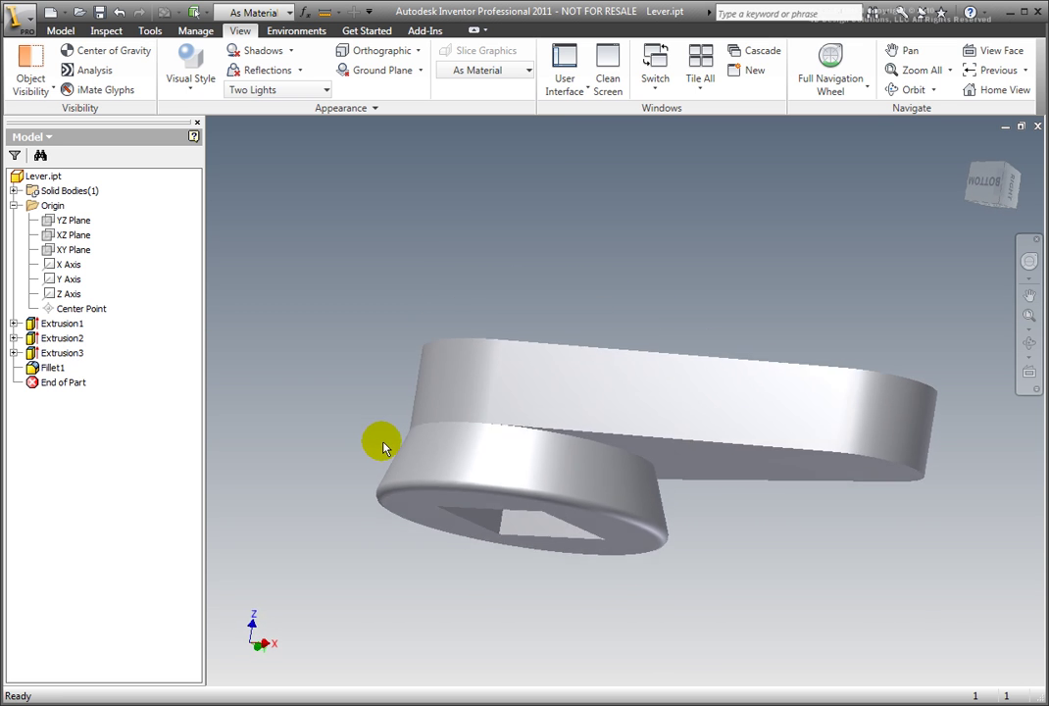